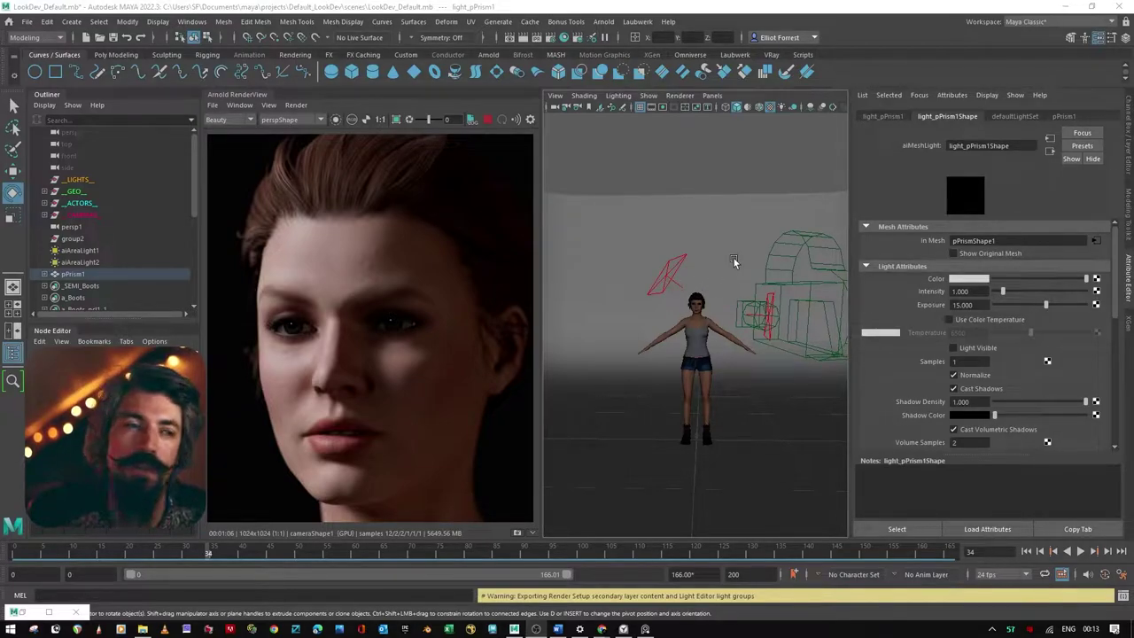
- Delete the two existing area lights, aiAreaLight1 and aiAreaLight2, from the scene
click(671, 277)
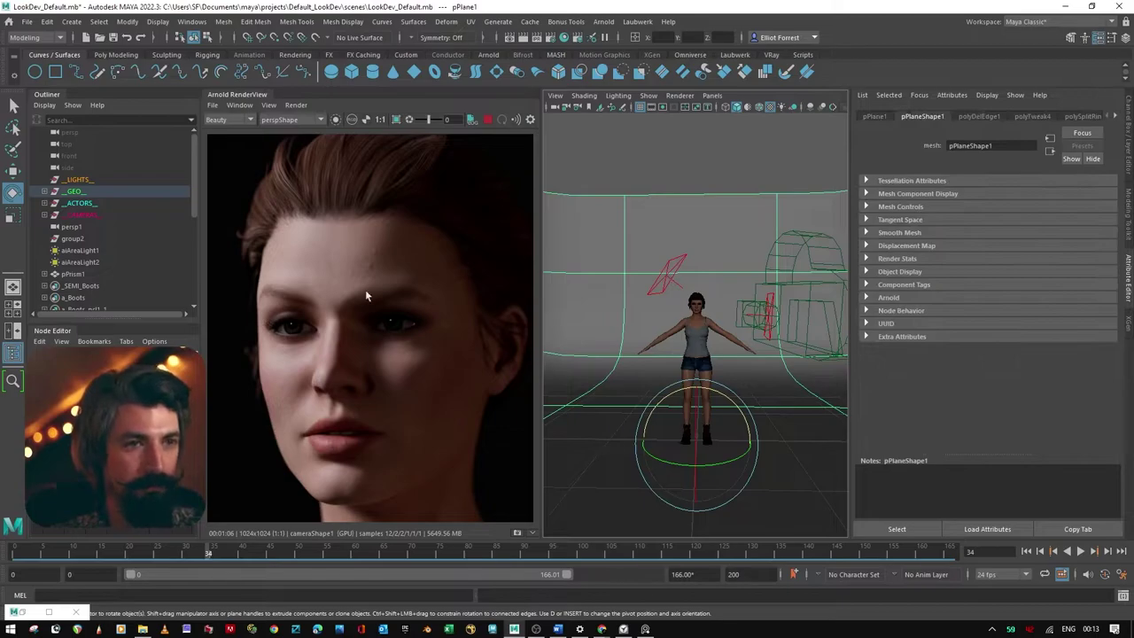
drag(74, 252, 79, 263)
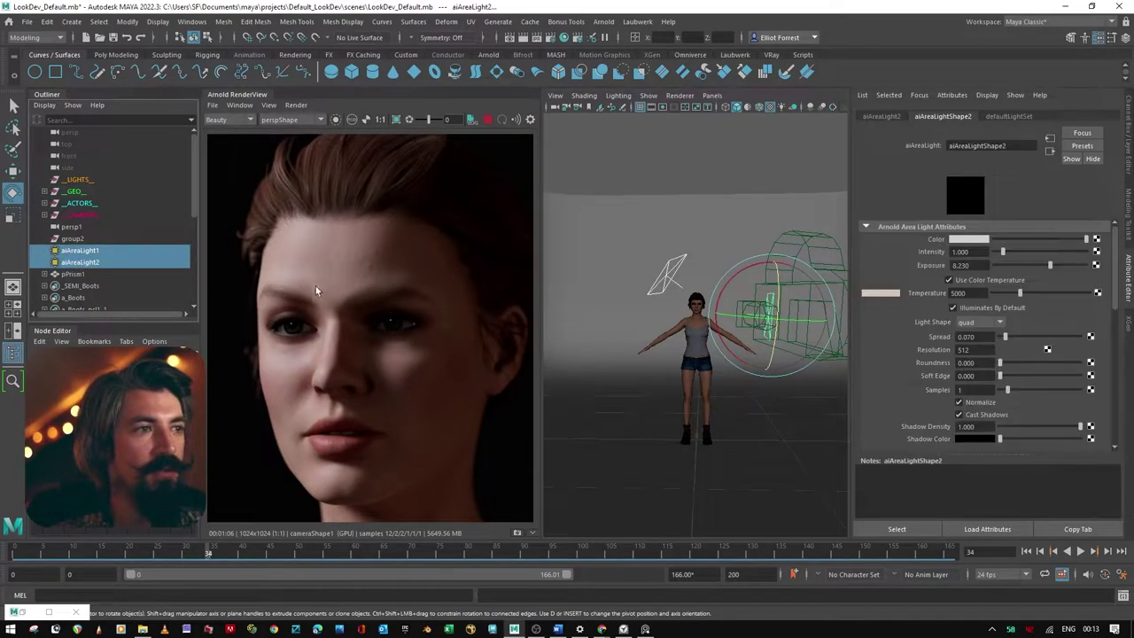
key(Delete)
click(771, 268)
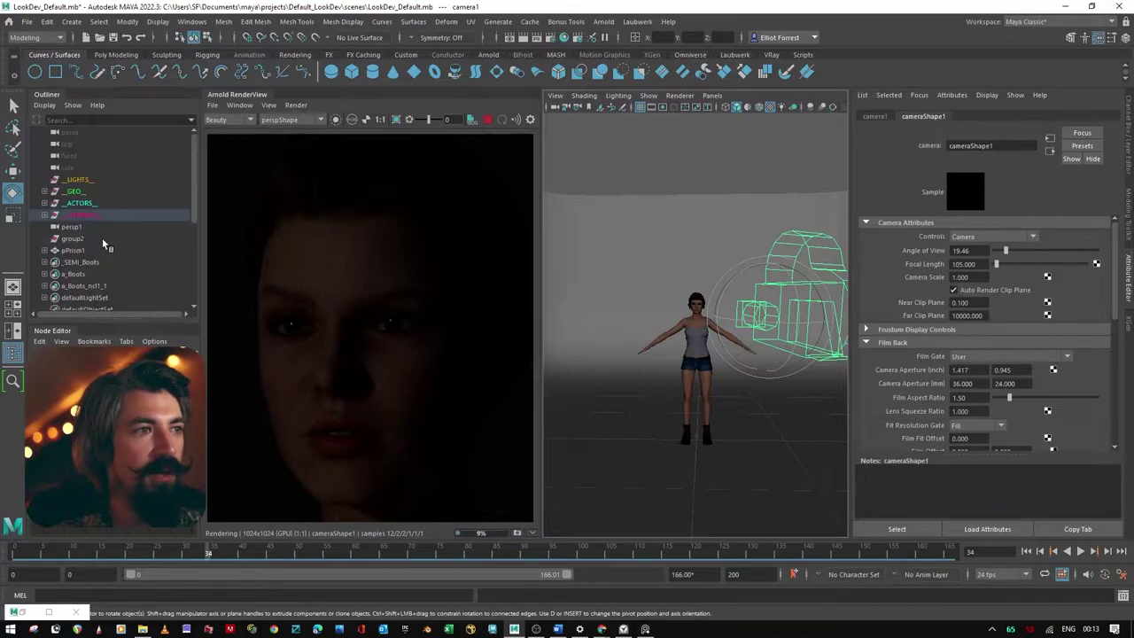
- Delete the prism mesh light beside the character together with its leftover pPrism1 object
scroll(619, 318, down, 5)
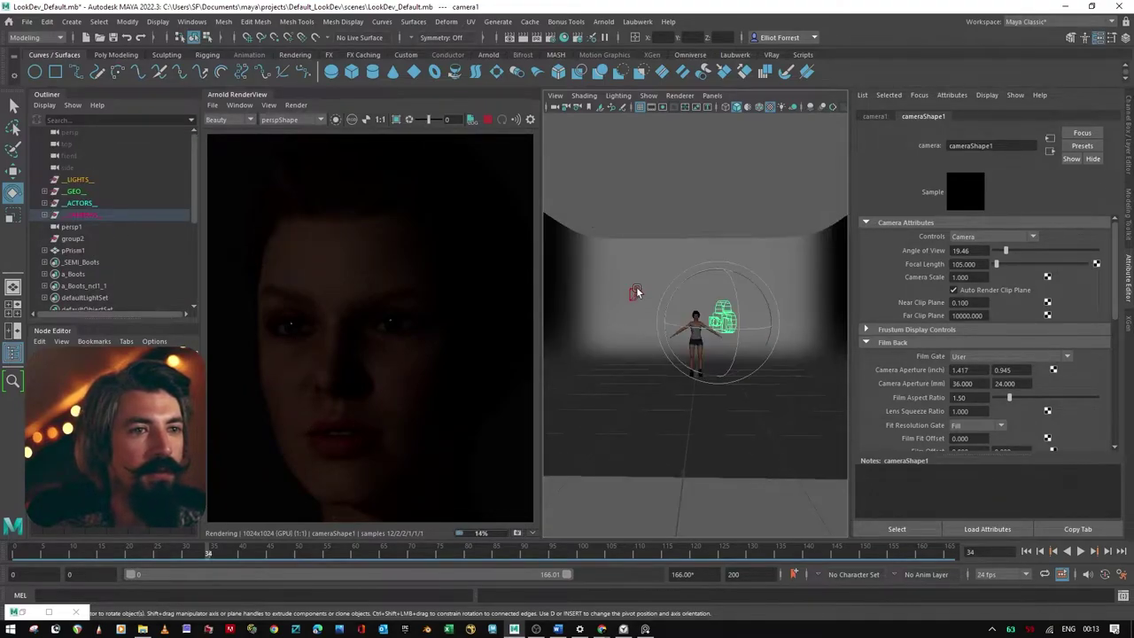
click(635, 291)
key(Delete)
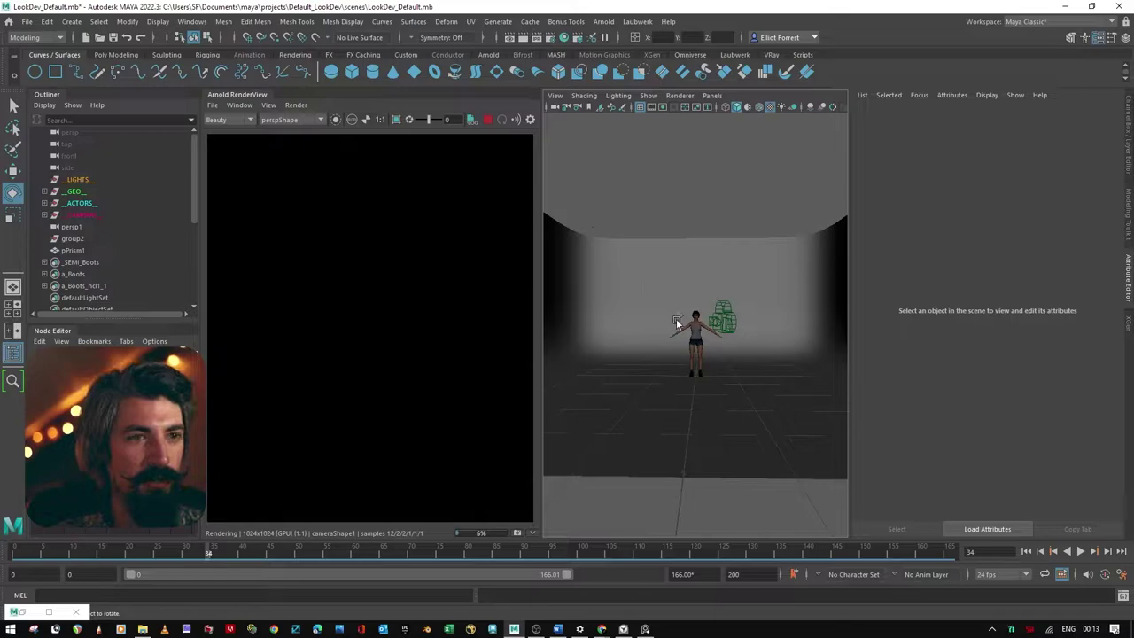
click(675, 317)
key(Delete)
- Create a new Arnold area light and stop the running render
scroll(700, 319, up, 5)
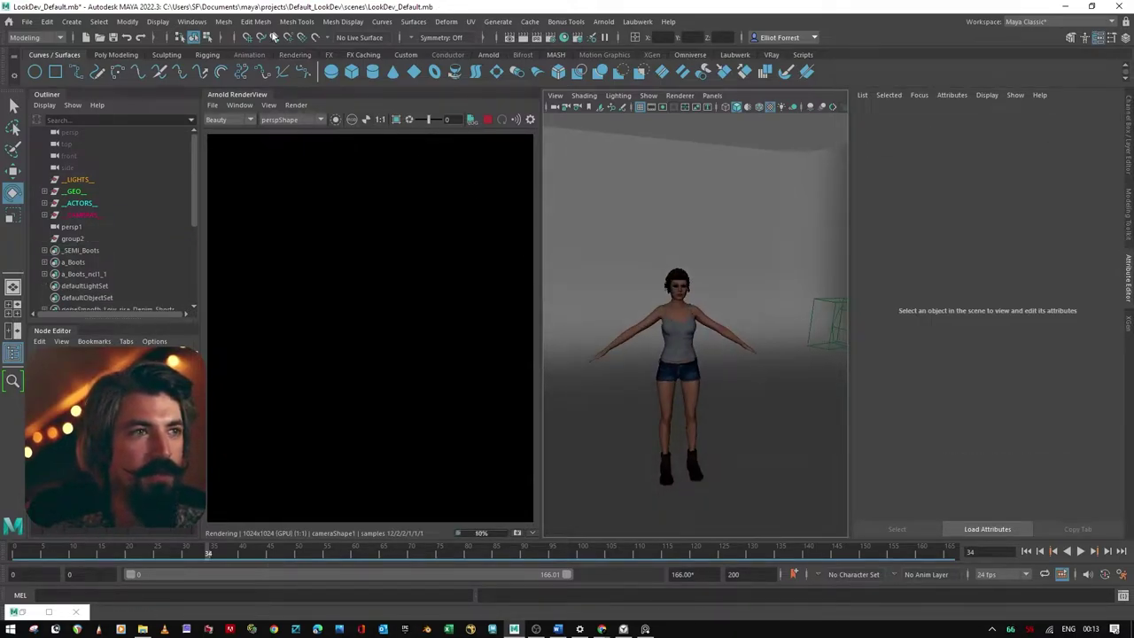
click(608, 22)
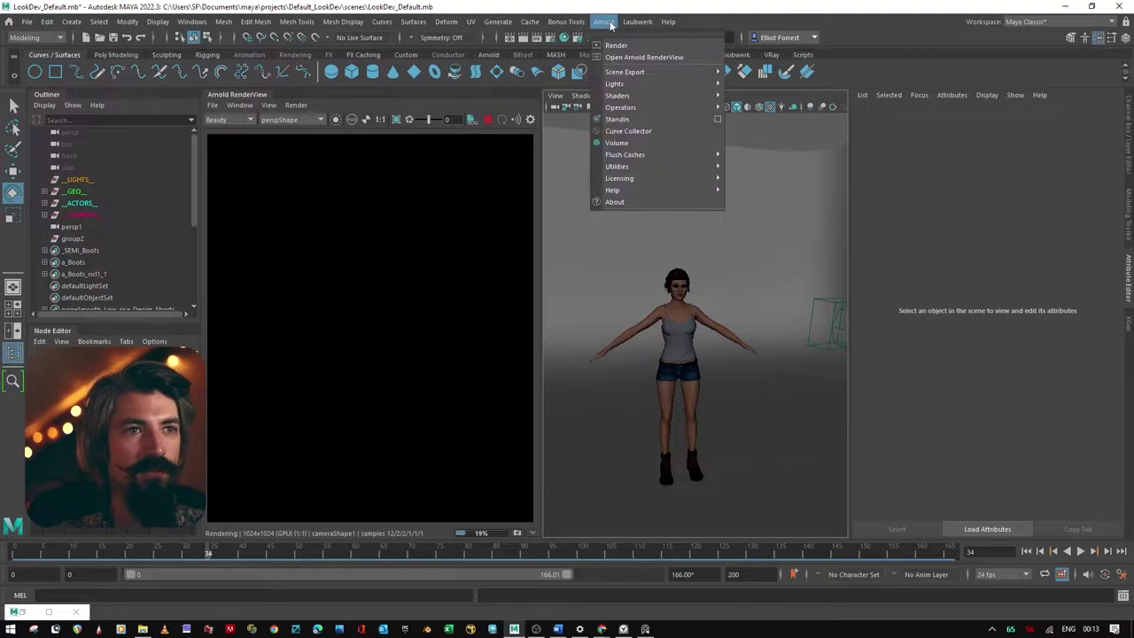
mouse_move(685, 85)
click(757, 87)
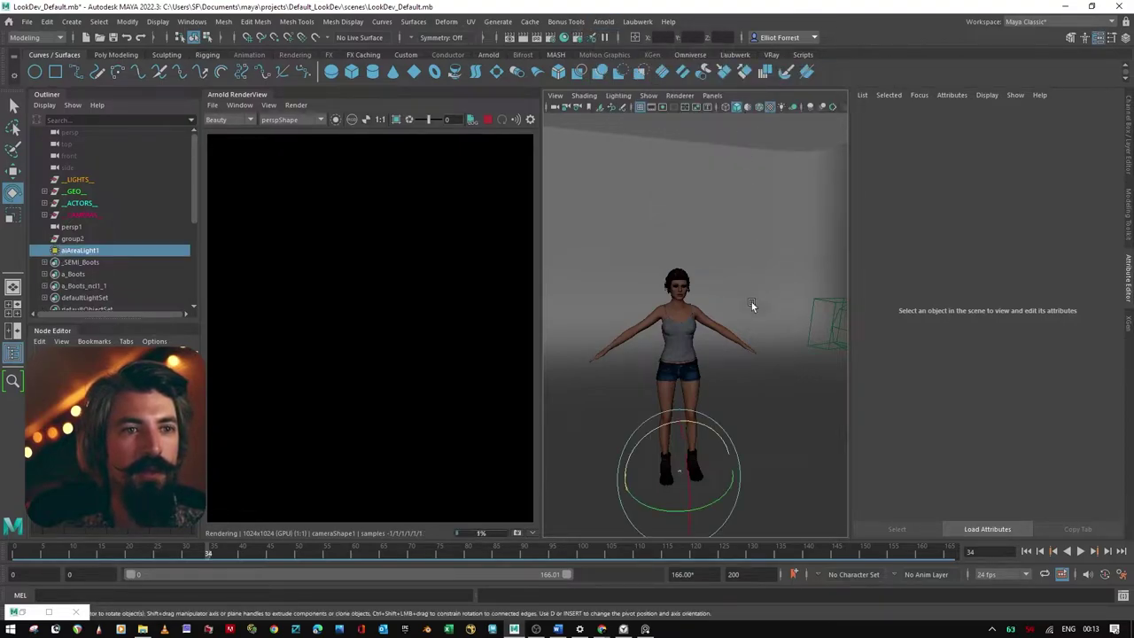
alt+drag(683, 394, 740, 404)
click(488, 124)
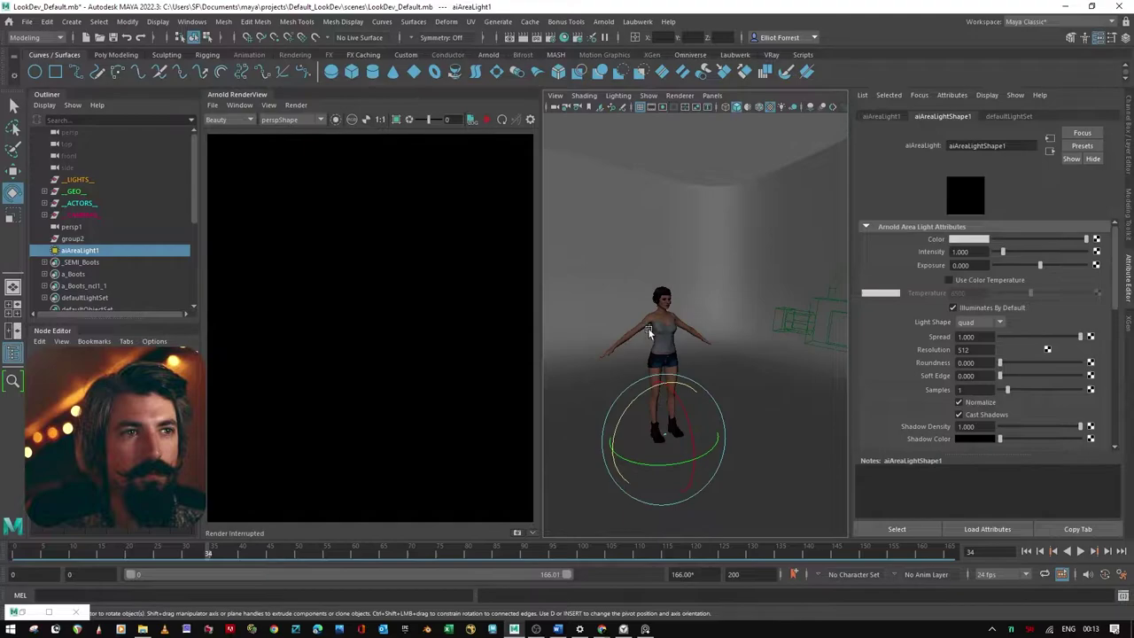
- Move the area light up to the character's head height and scale it up until it is wider than the head
alt+drag(699, 354, 753, 409)
key(r)
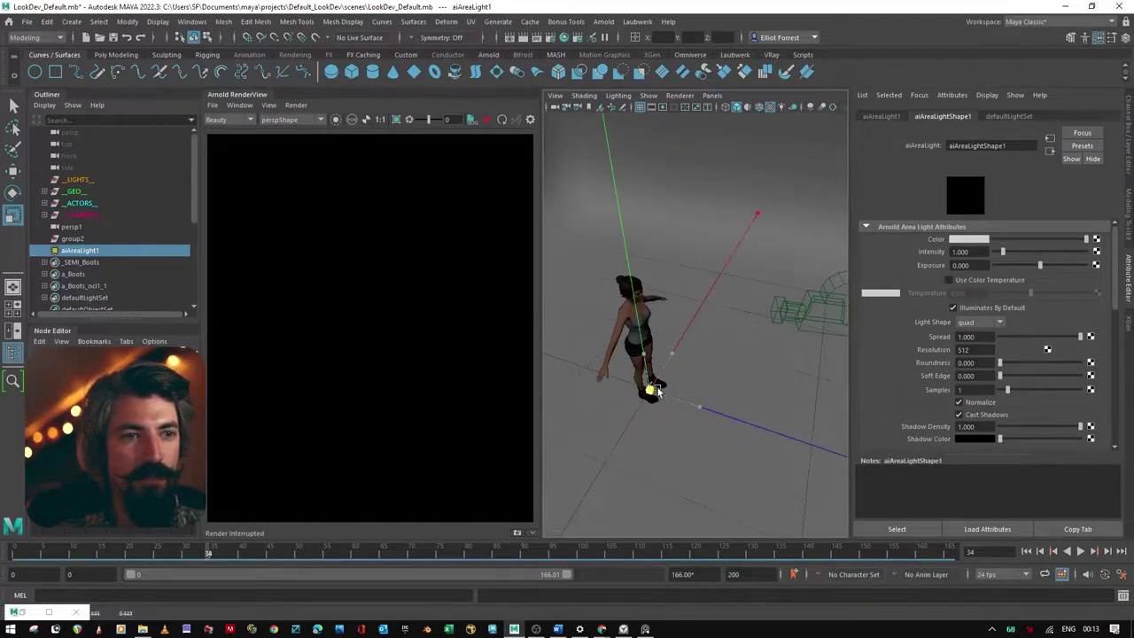
key(w)
drag(698, 405, 724, 252)
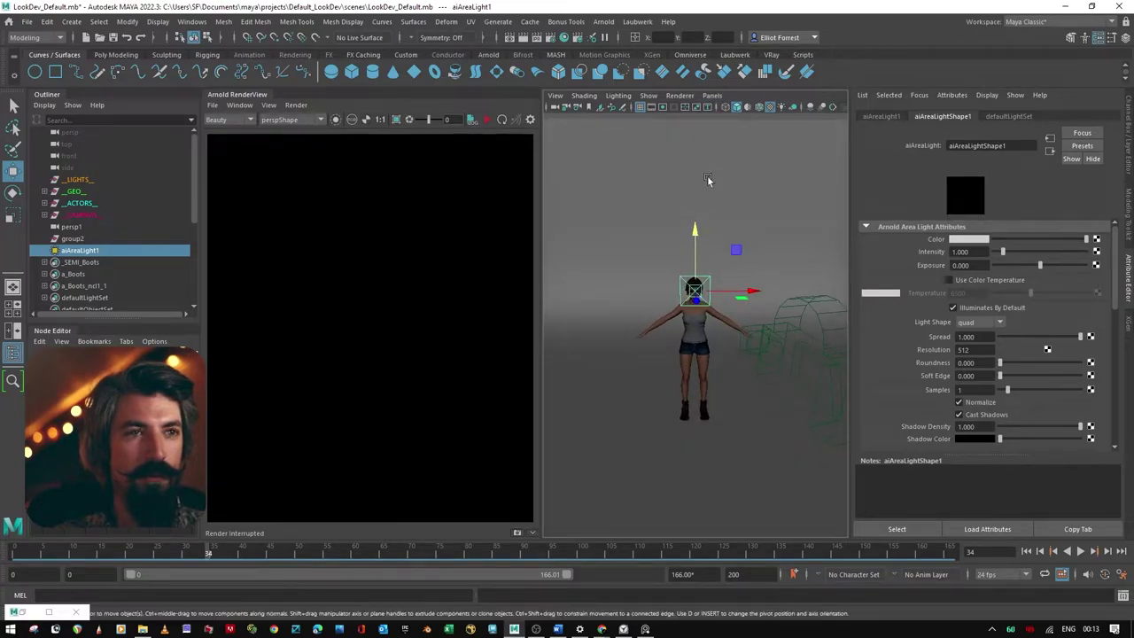
key(r)
drag(695, 293, 700, 290)
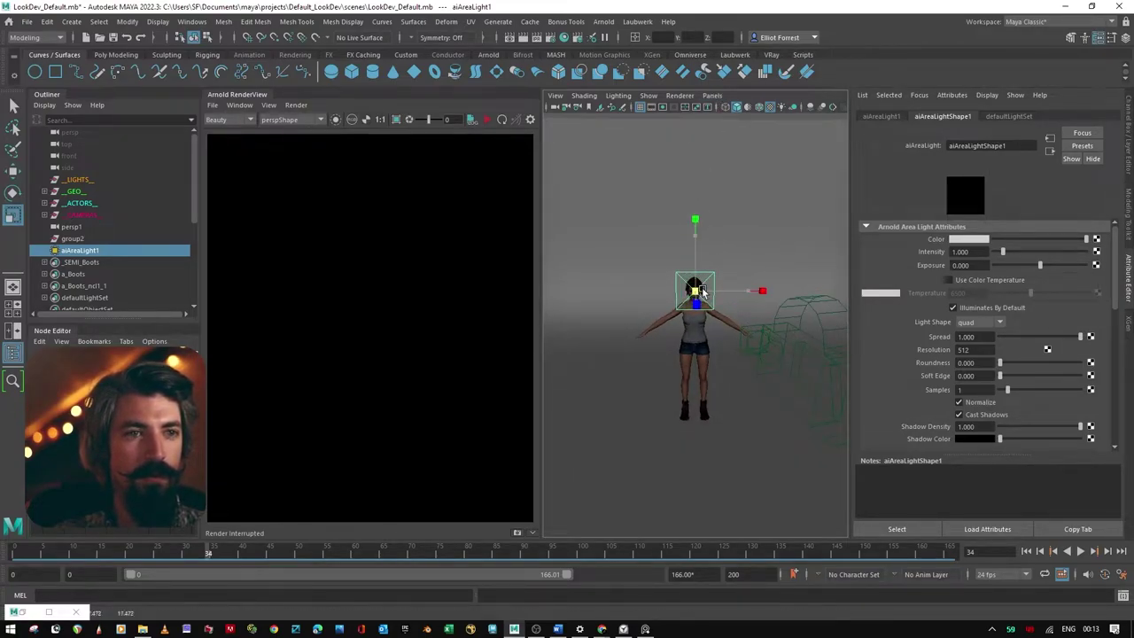
- Look through the selected area light in the viewport and restart the Arnold render
click(712, 95)
click(761, 141)
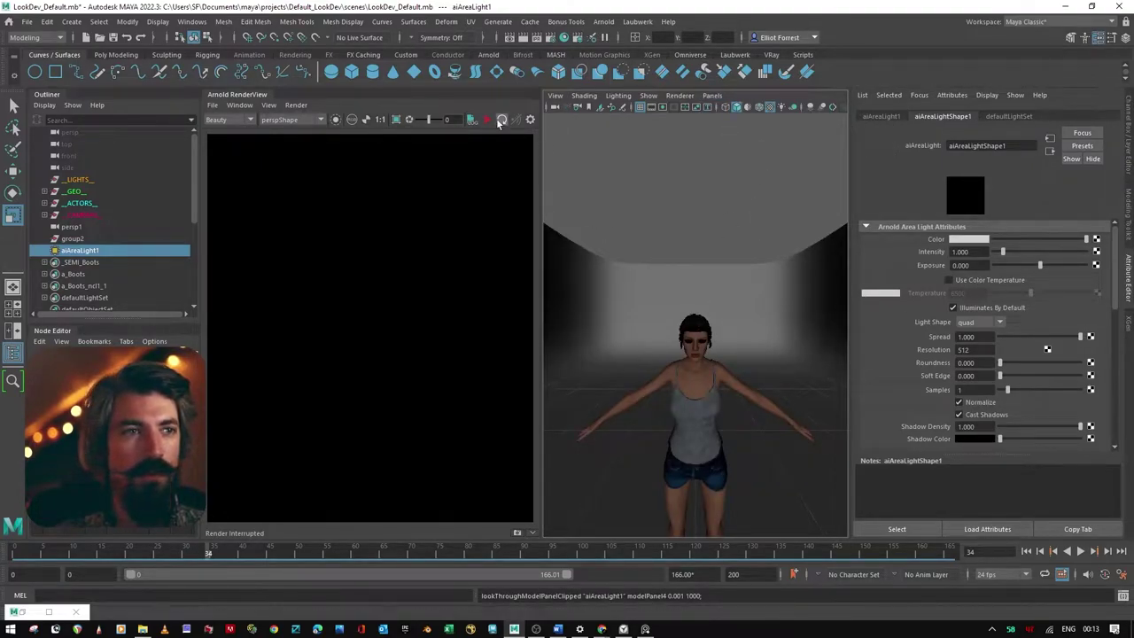
click(471, 119)
- Set the area light's Exposure to 15
drag(977, 269, 864, 270)
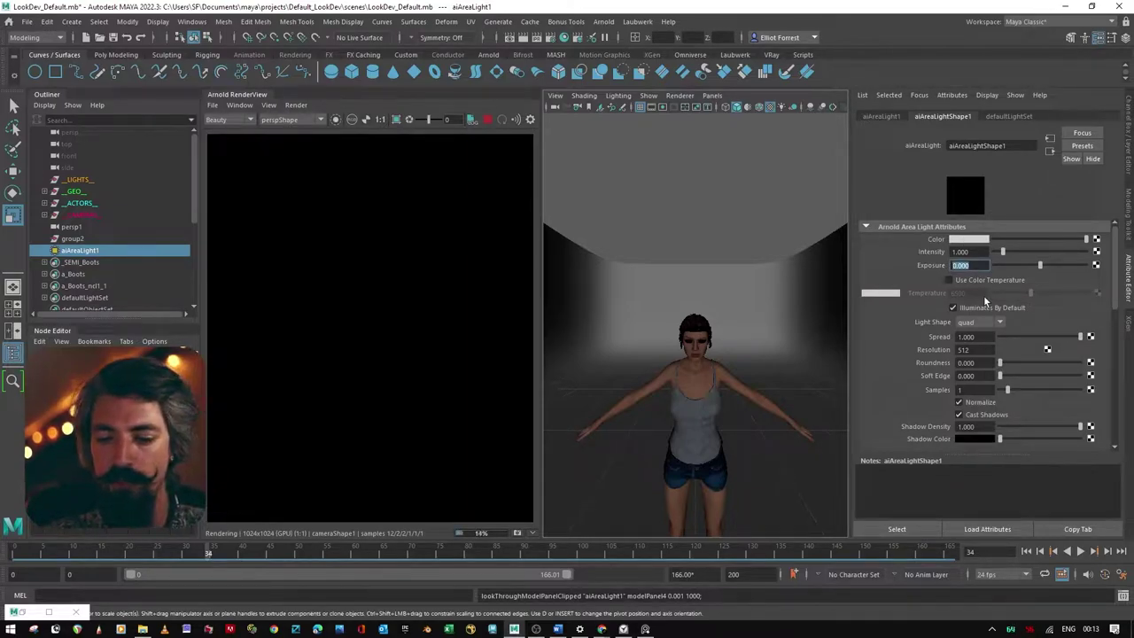
text(15)
key(Return)
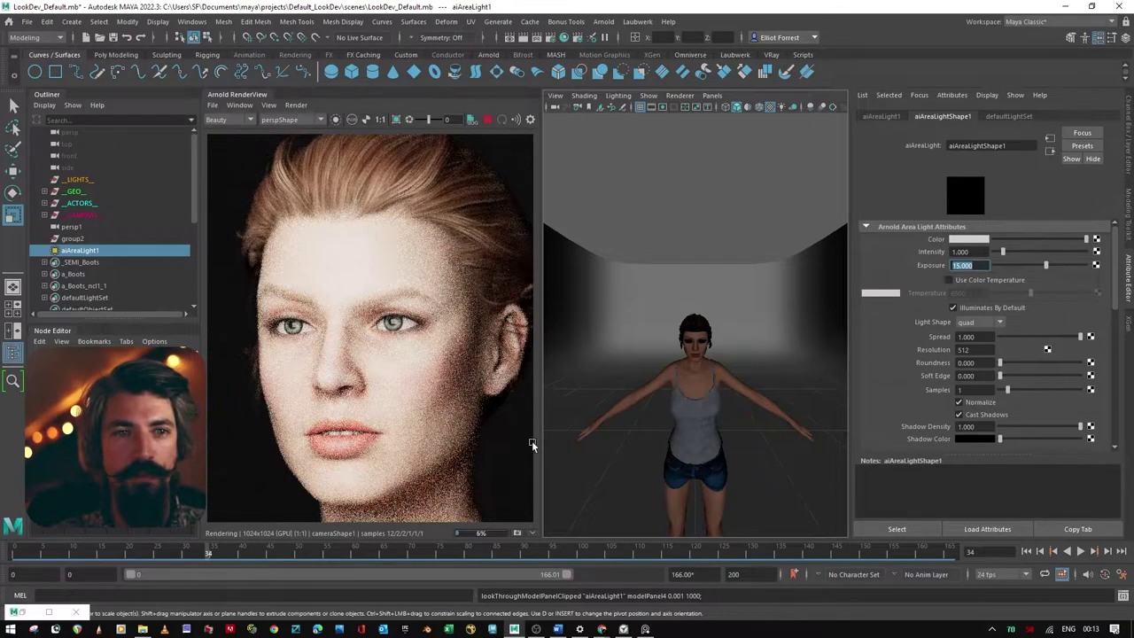
- Reposition the light through its own view, framing the hair and orbiting until it shines on the head from above and to one side
alt+drag(722, 358, 749, 382)
click(646, 386)
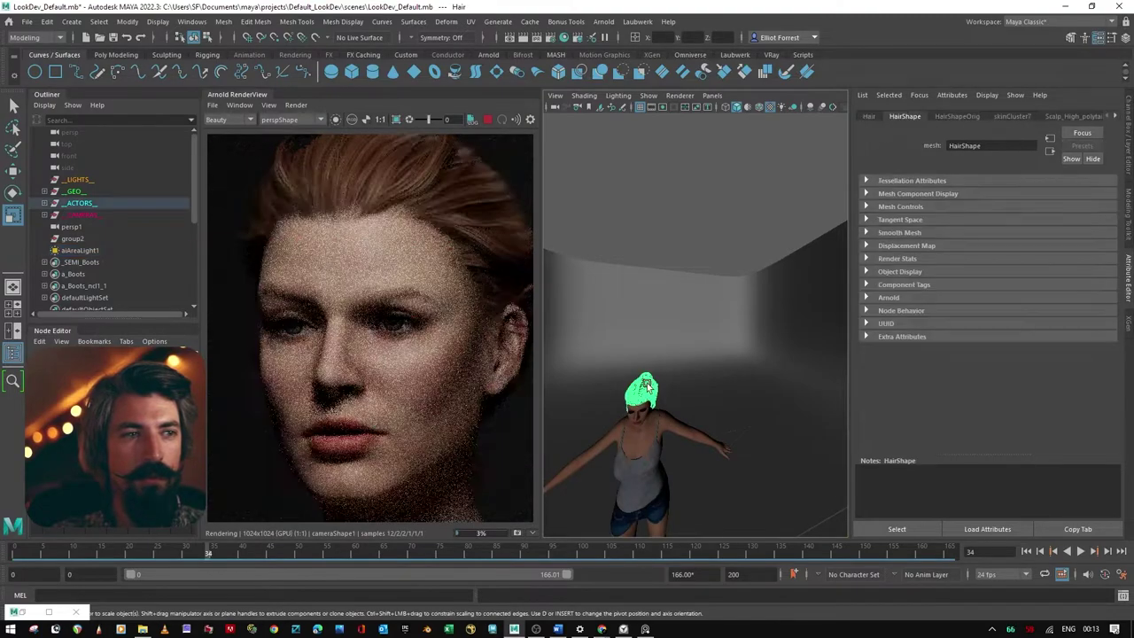
key(f)
alt+drag(664, 386, 759, 400)
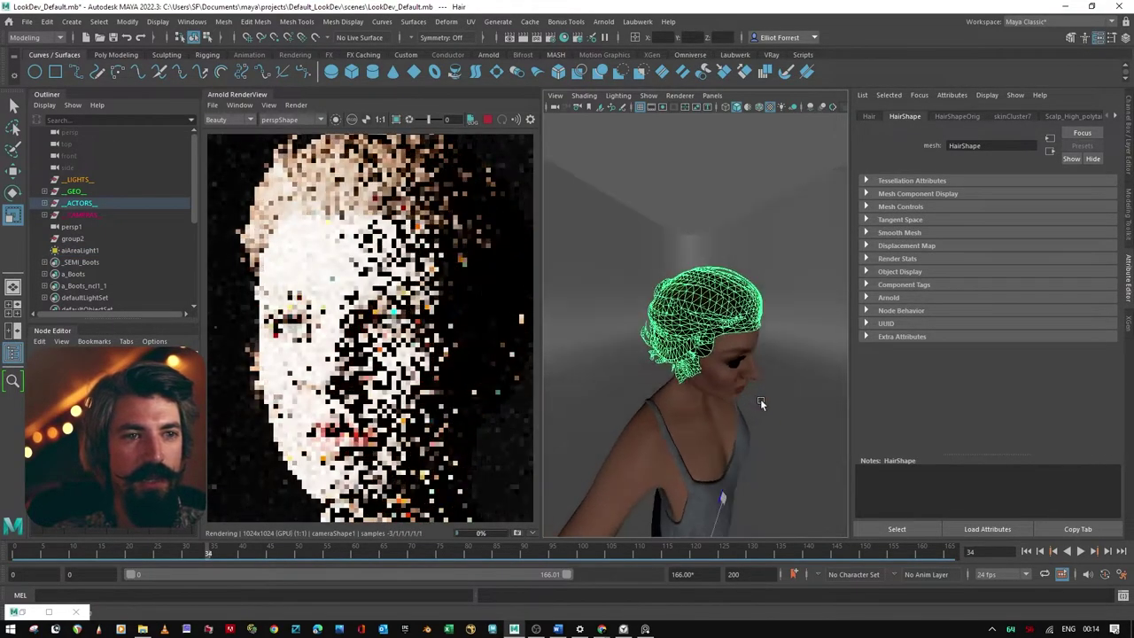
alt+right_drag(760, 400, 732, 403)
alt+drag(732, 403, 751, 425)
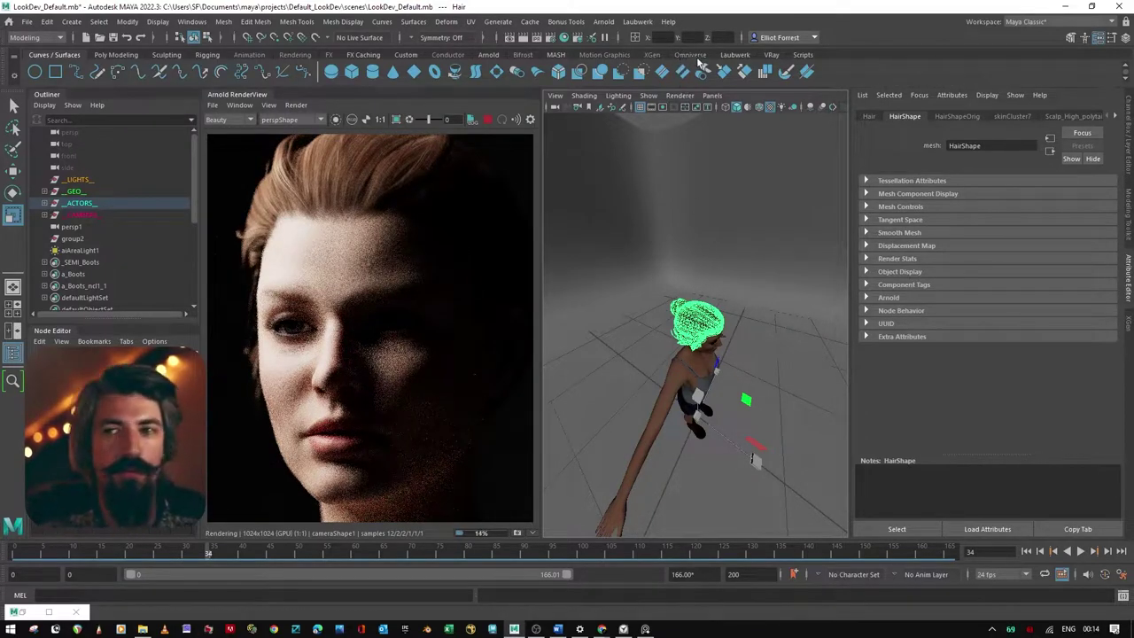
- Switch the viewport back to the persp camera so the area light and character can be seen together
click(711, 95)
mouse_move(744, 107)
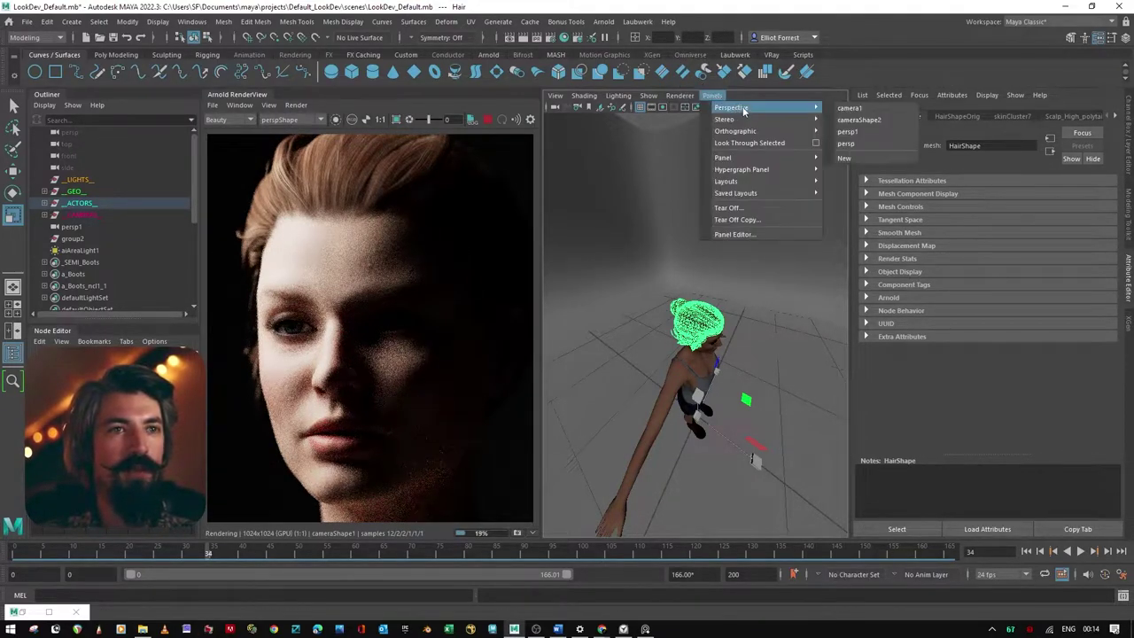
click(850, 143)
alt+drag(801, 332, 741, 301)
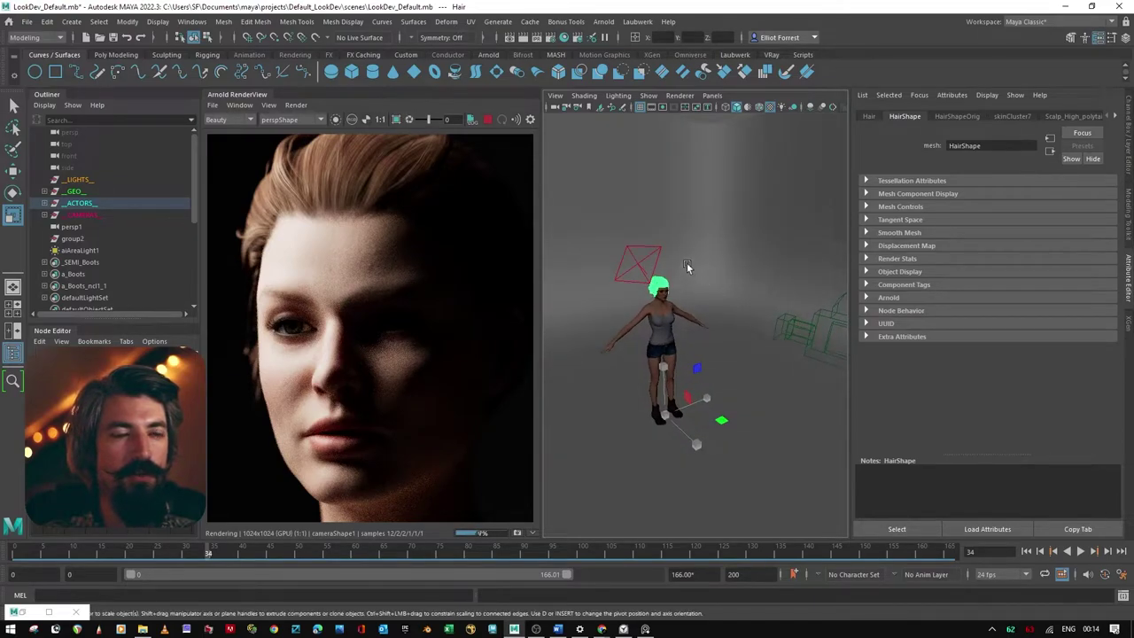
- Rotate the area light beside the character's head so it points more steeply downward, away from the face
alt+drag(687, 264, 717, 288)
scroll(735, 321, up, 10)
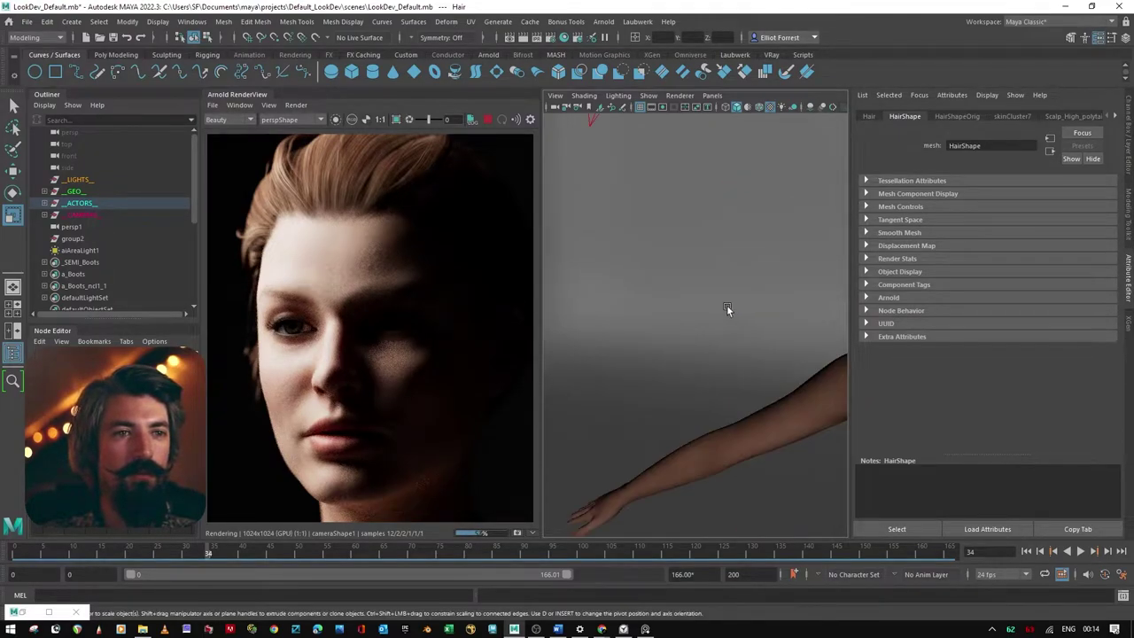
alt+right_drag(726, 304, 643, 302)
click(683, 215)
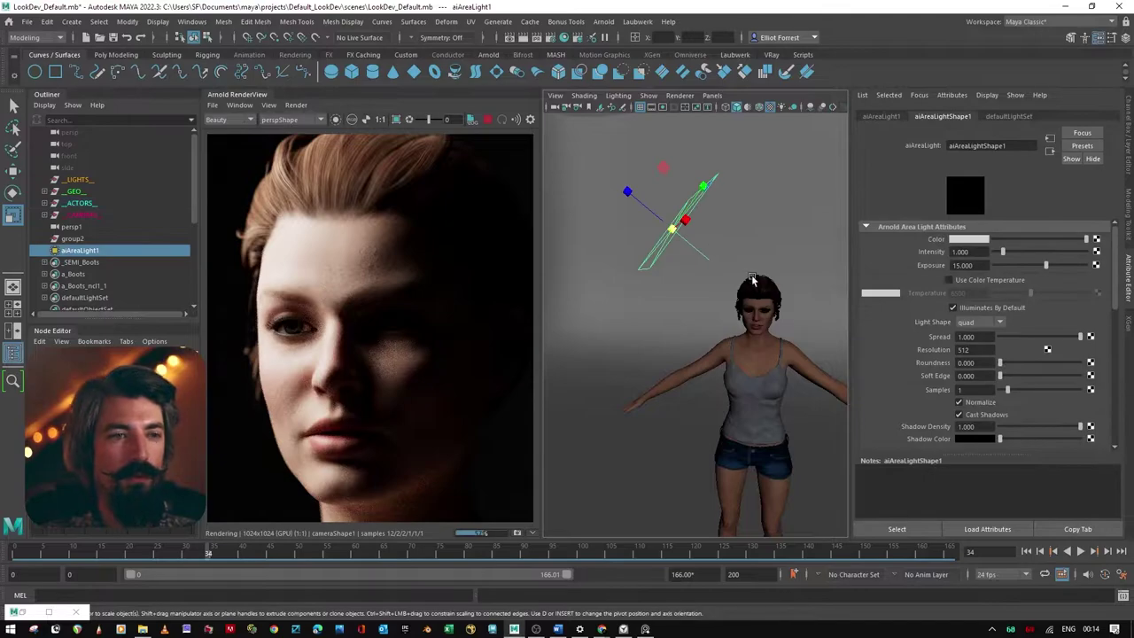
key(e)
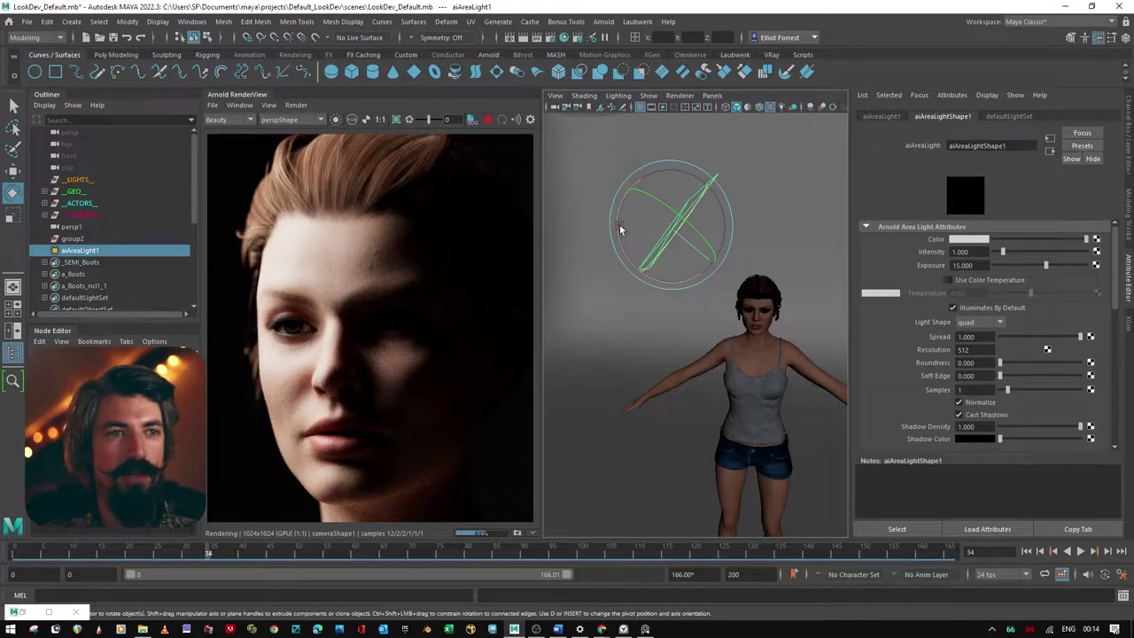
drag(619, 224, 623, 196)
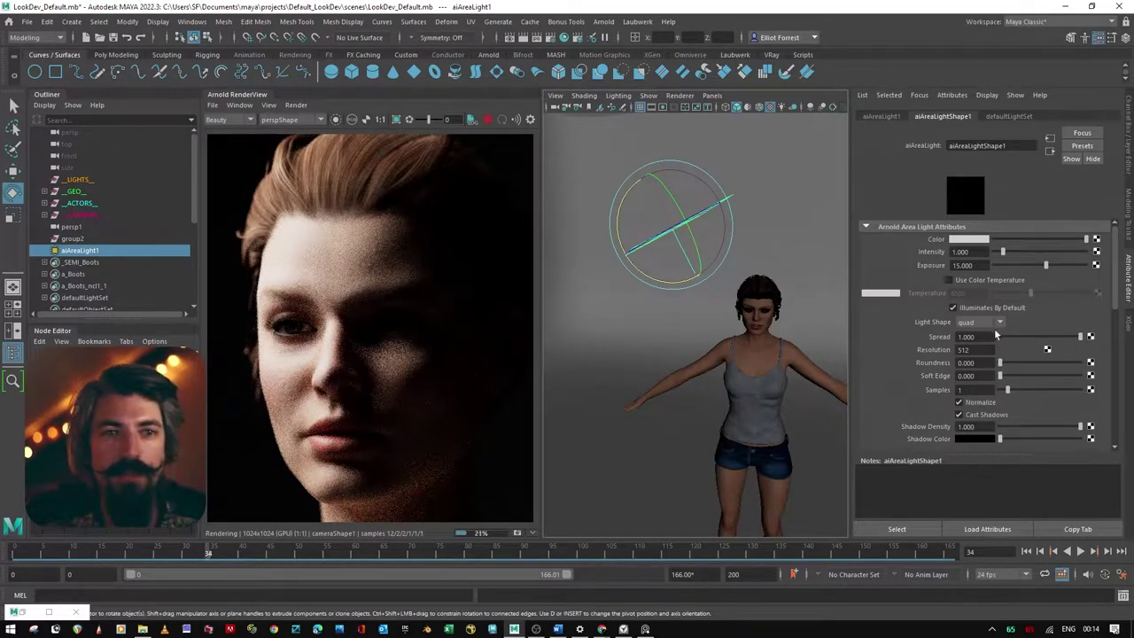
- Try the area light with Spread 0.2 and Exposure 12.5, and tighten the Spread to 0.05
click(1047, 337)
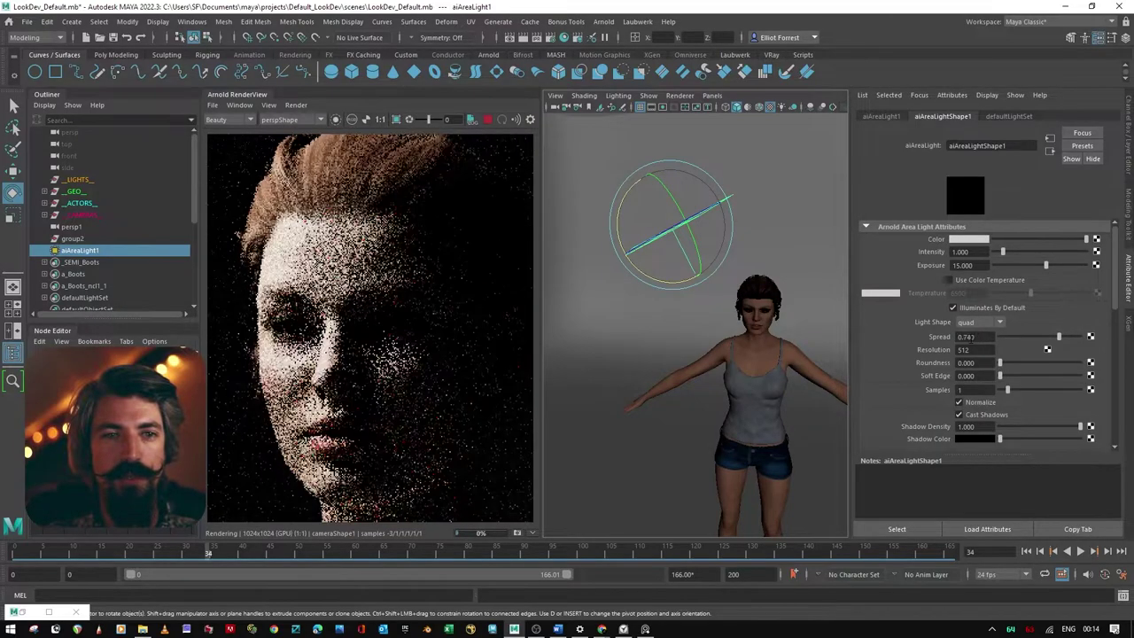
ctrl+drag(964, 341, 939, 342)
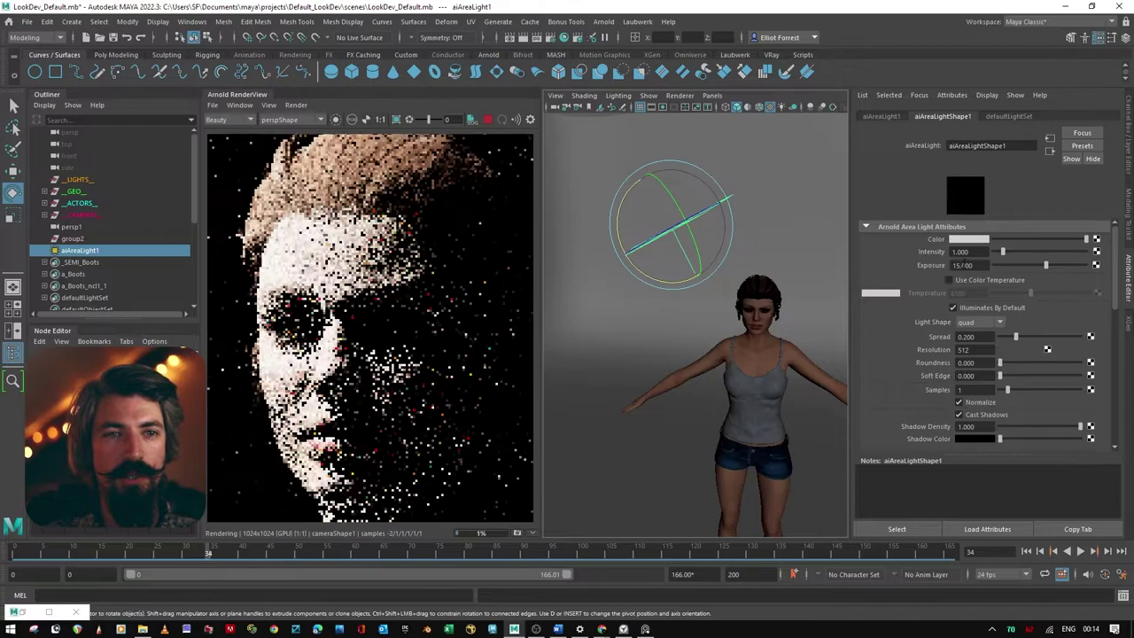
ctrl+drag(973, 265, 829, 279)
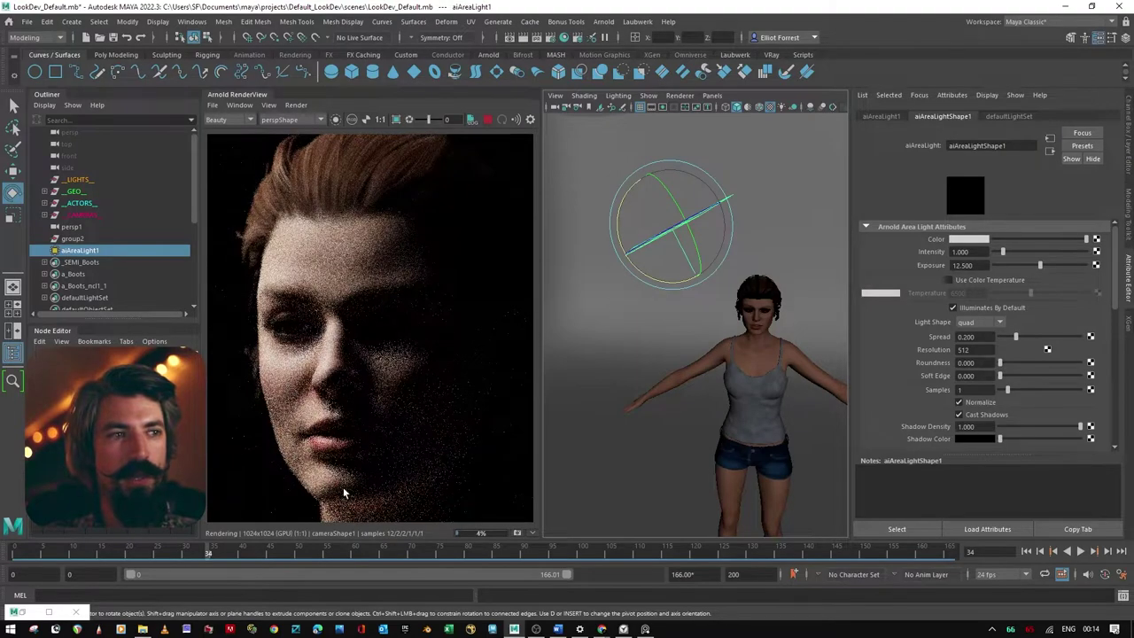
ctrl+drag(973, 339, 987, 336)
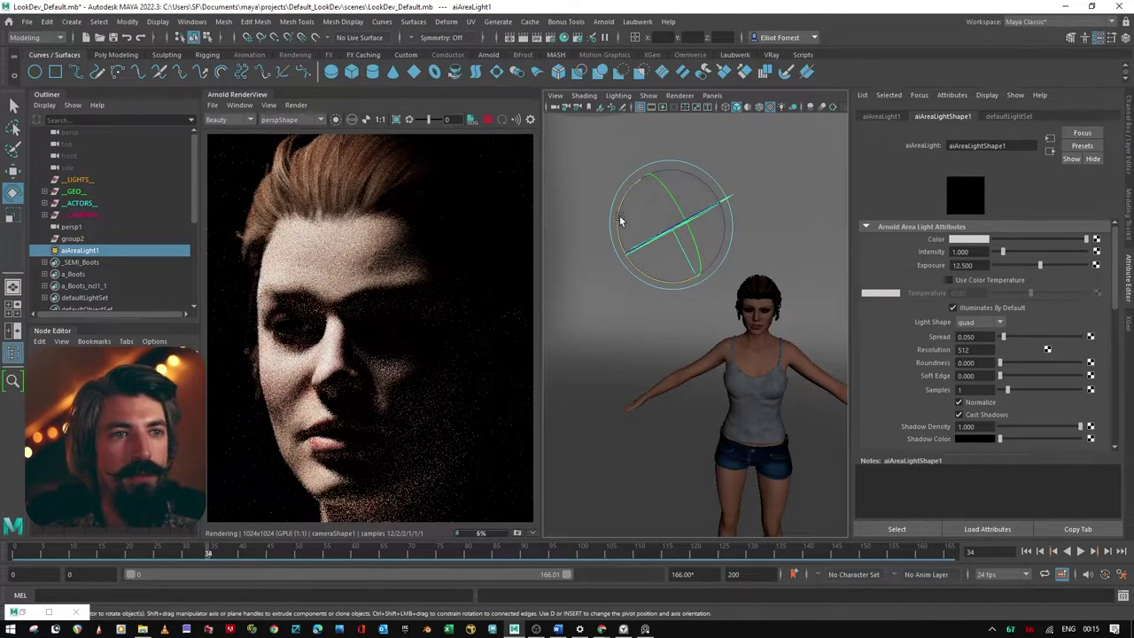
- Rotate the area light back toward the face and fine-tune it to Exposure 12.05 and Spread 0.08
drag(620, 215, 620, 234)
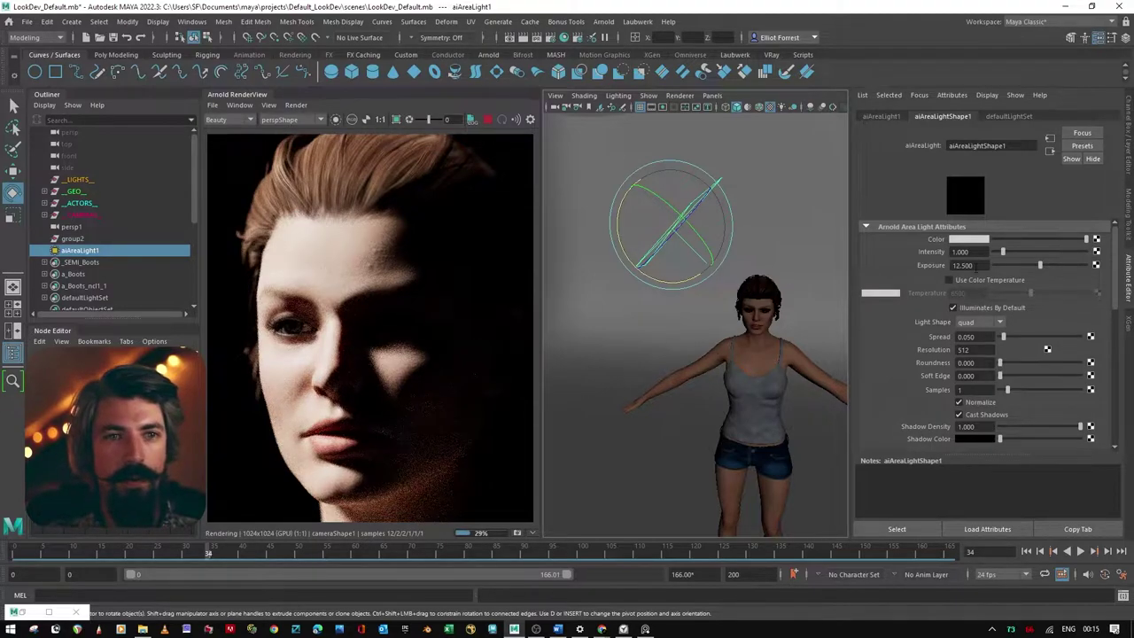
ctrl+drag(976, 266, 937, 266)
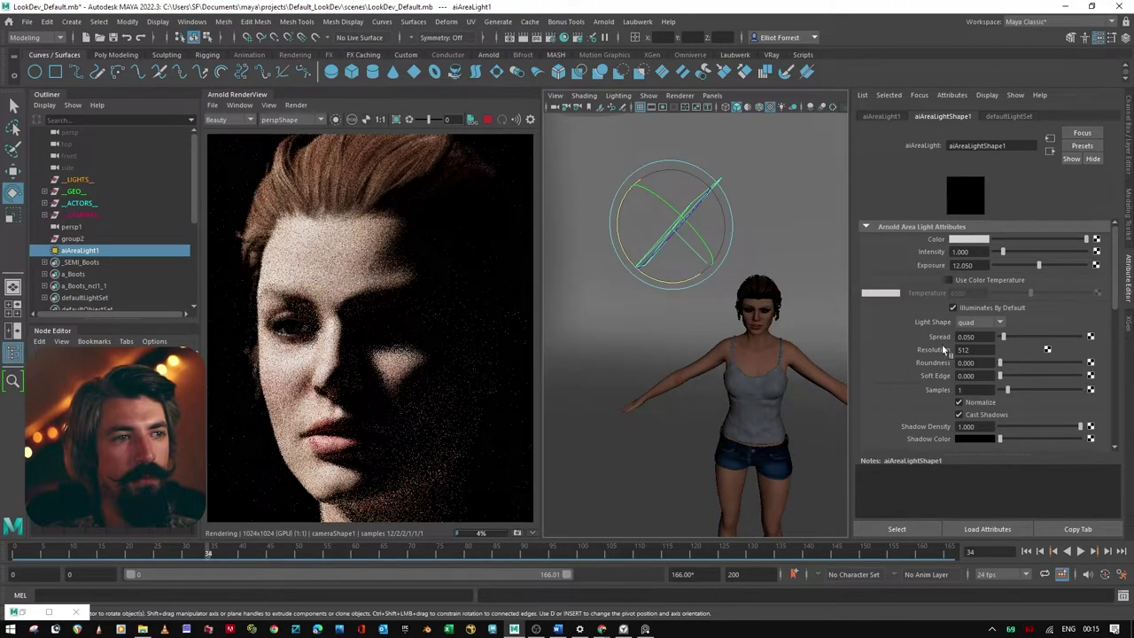
ctrl+drag(978, 336, 981, 337)
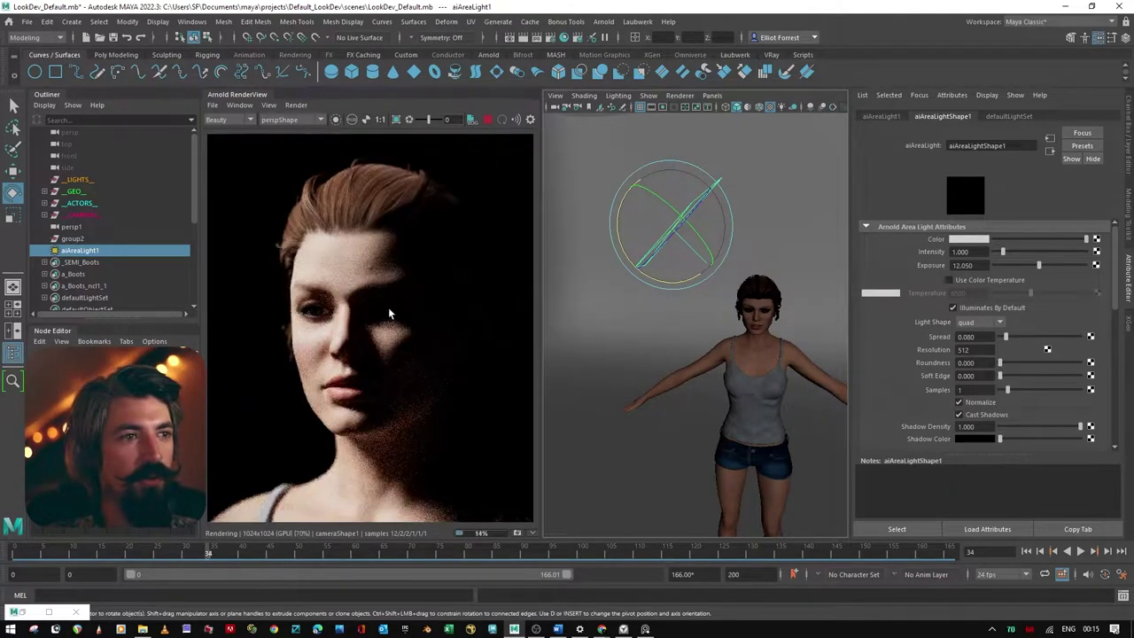
- Examine the shadow edges and light falloff on the rendered face, both up close and from further out
scroll(332, 248, up, 3)
middle_drag(408, 324, 363, 228)
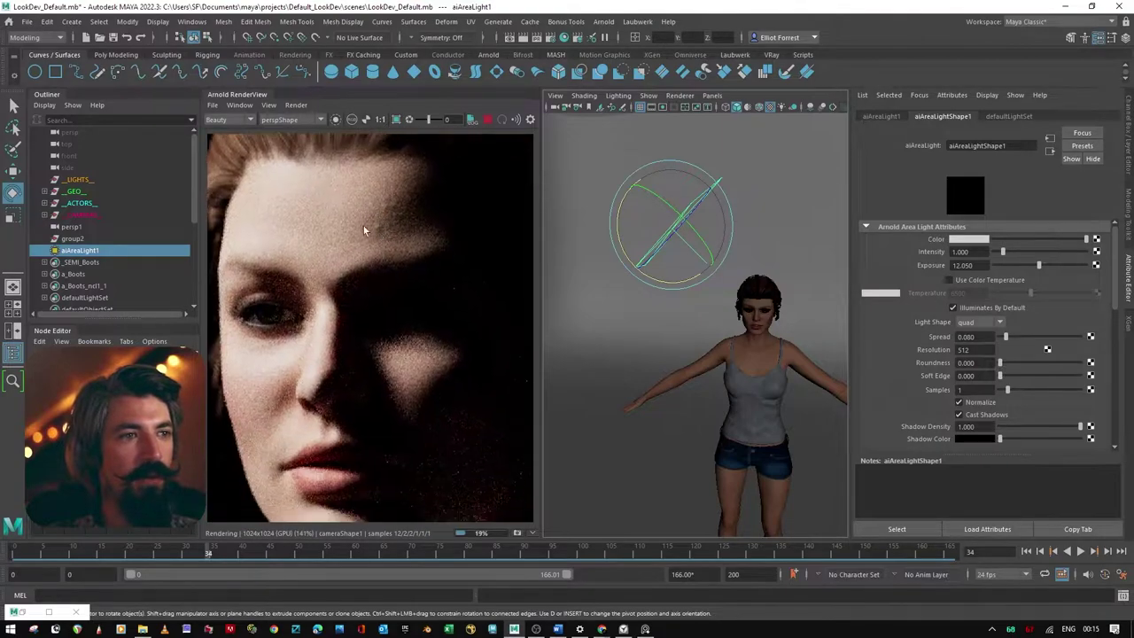
scroll(477, 395, down, 2)
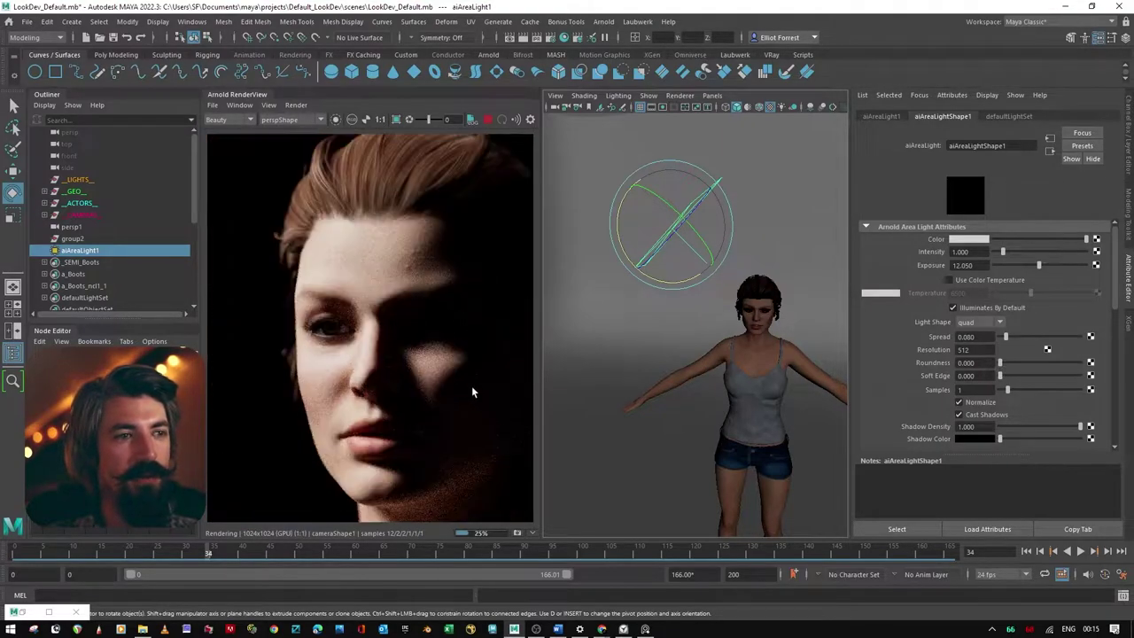
middle_drag(471, 385, 375, 287)
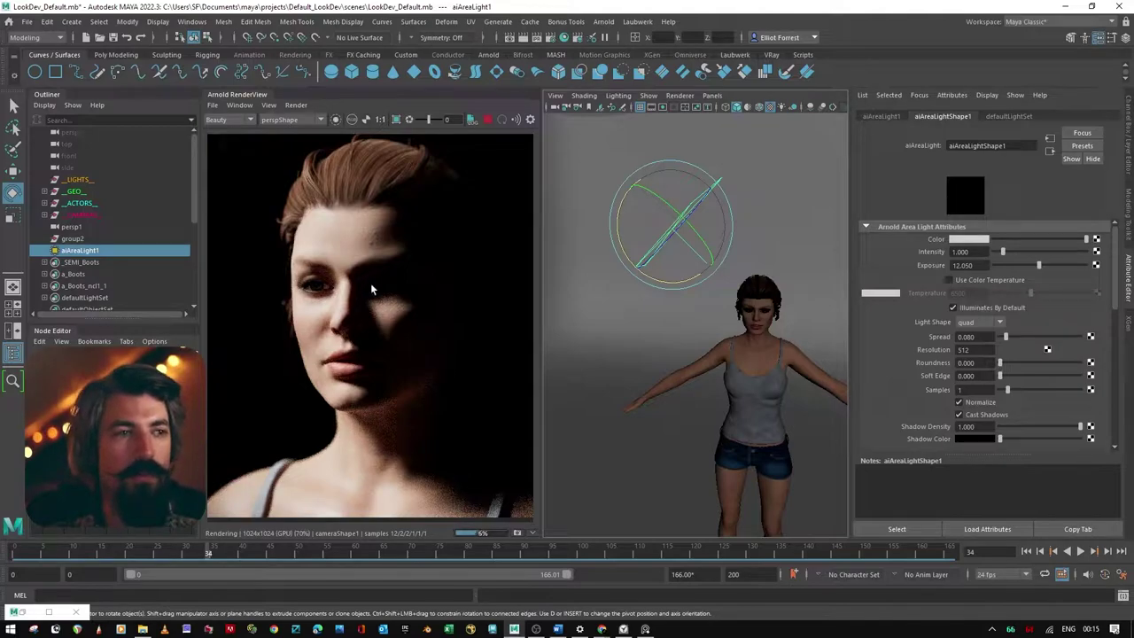
scroll(383, 258, up, 2)
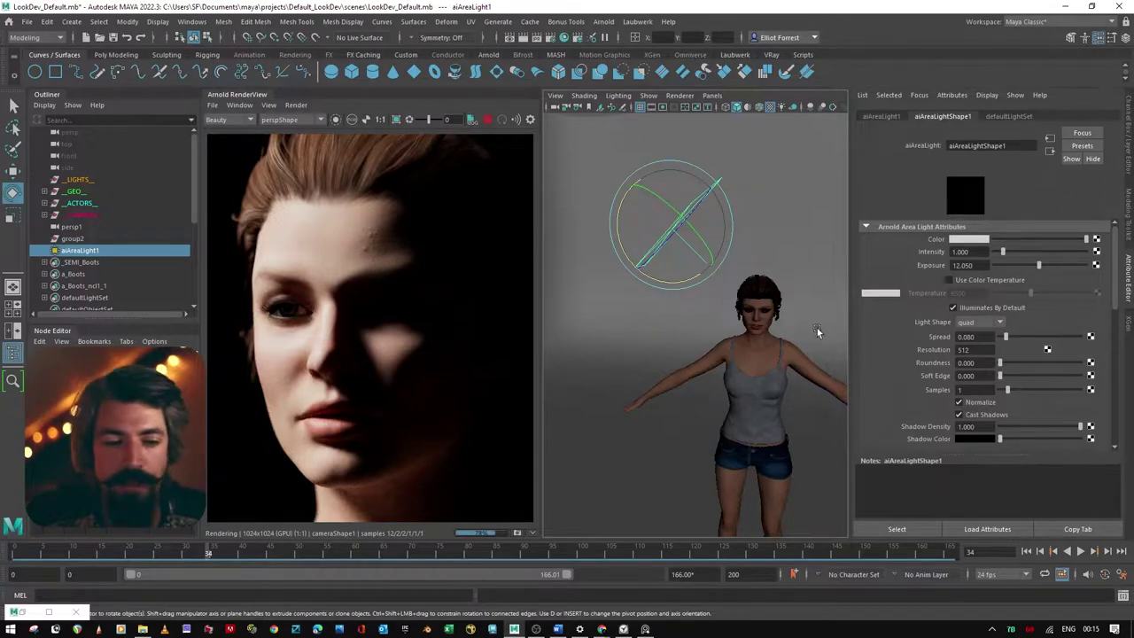
- Duplicate the area light across to the opposite side of the character's head and turn the copy toward her
scroll(731, 329, down, 3)
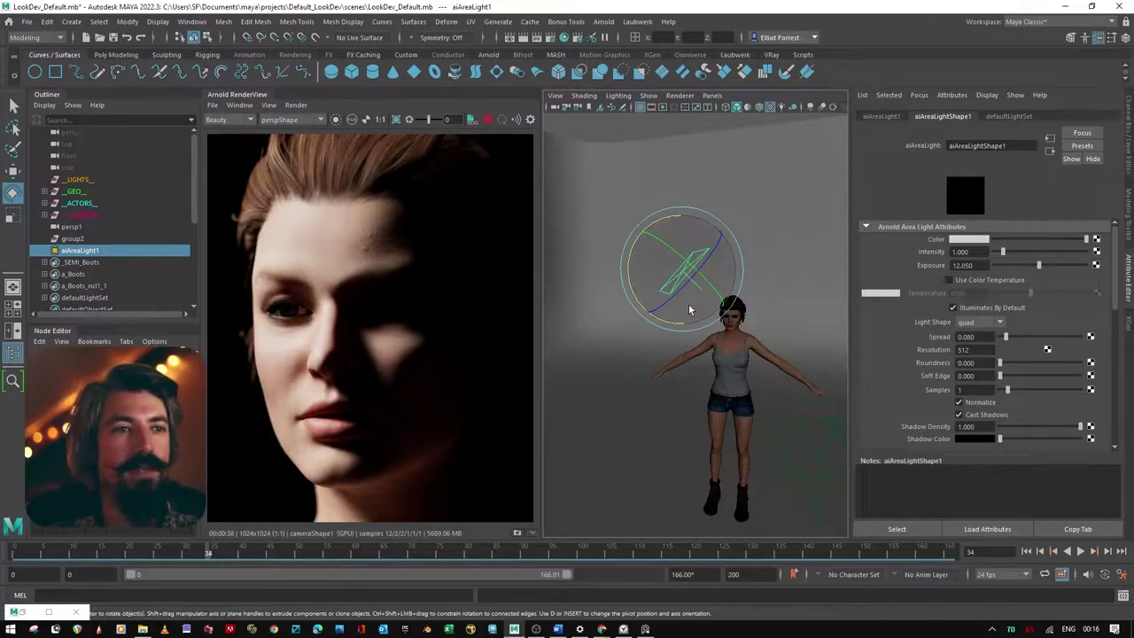
alt+drag(732, 386, 687, 388)
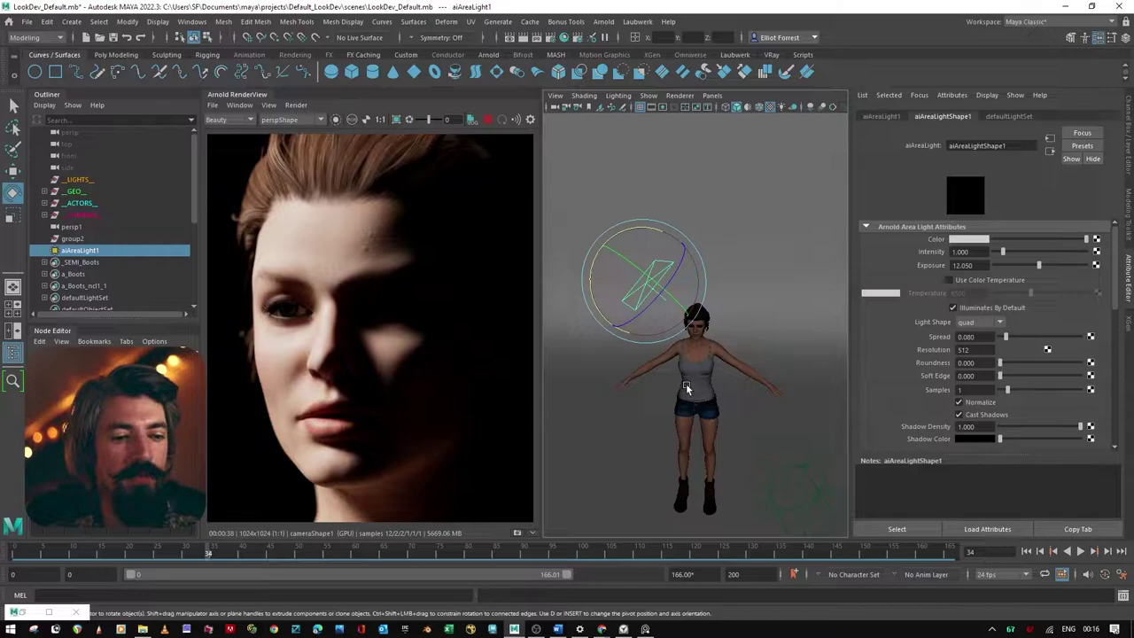
key(w)
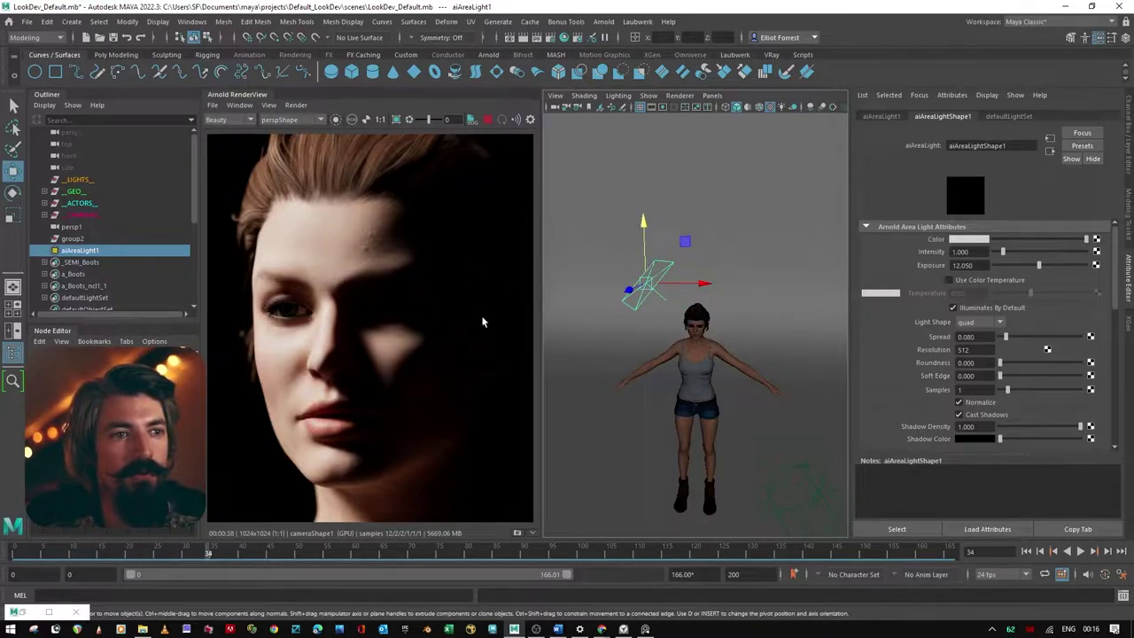
shift+drag(704, 283, 820, 301)
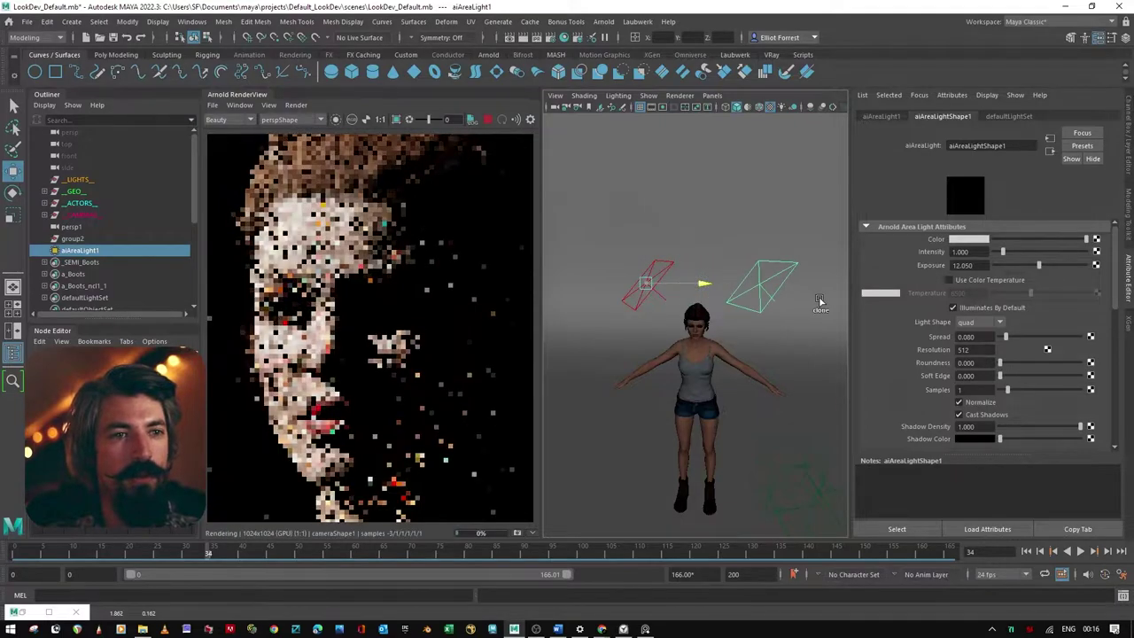
mouse_move(750, 328)
alt+mouse_down()
mouse_move(719, 363)
mouse_move(713, 356)
mouse_move(742, 349)
mouse_move(655, 330)
alt+mouse_up()
key(e)
key(w)
- Lower the duplicated area light to torso height and rotate it upright so it shines sideways at the character
scroll(709, 317, down, 3)
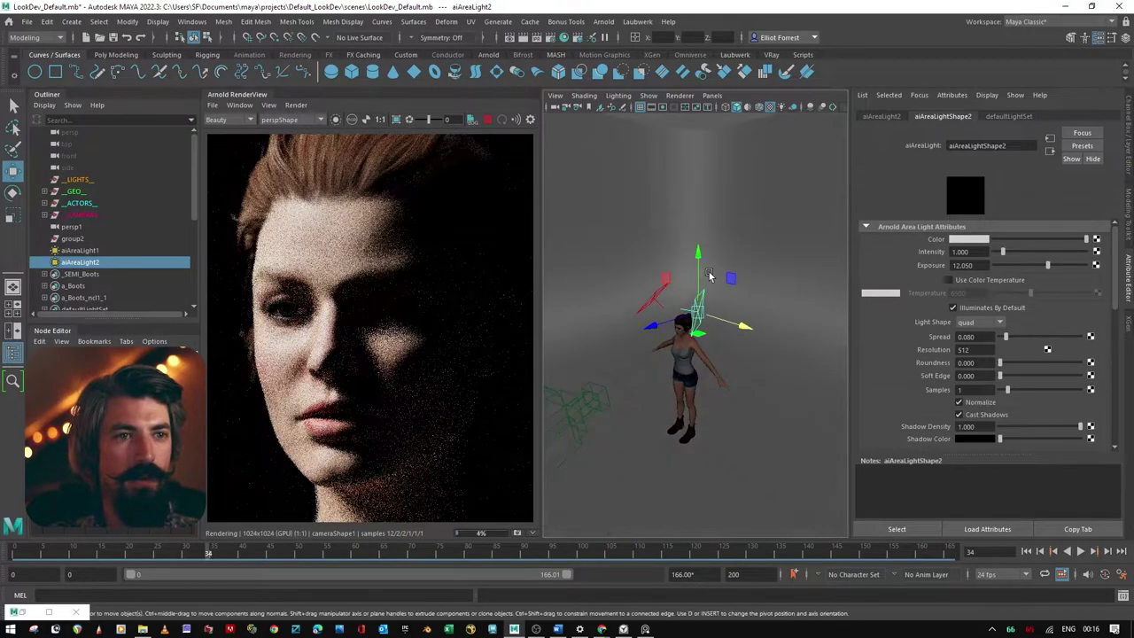
drag(704, 259, 709, 314)
alt+drag(698, 359, 640, 342)
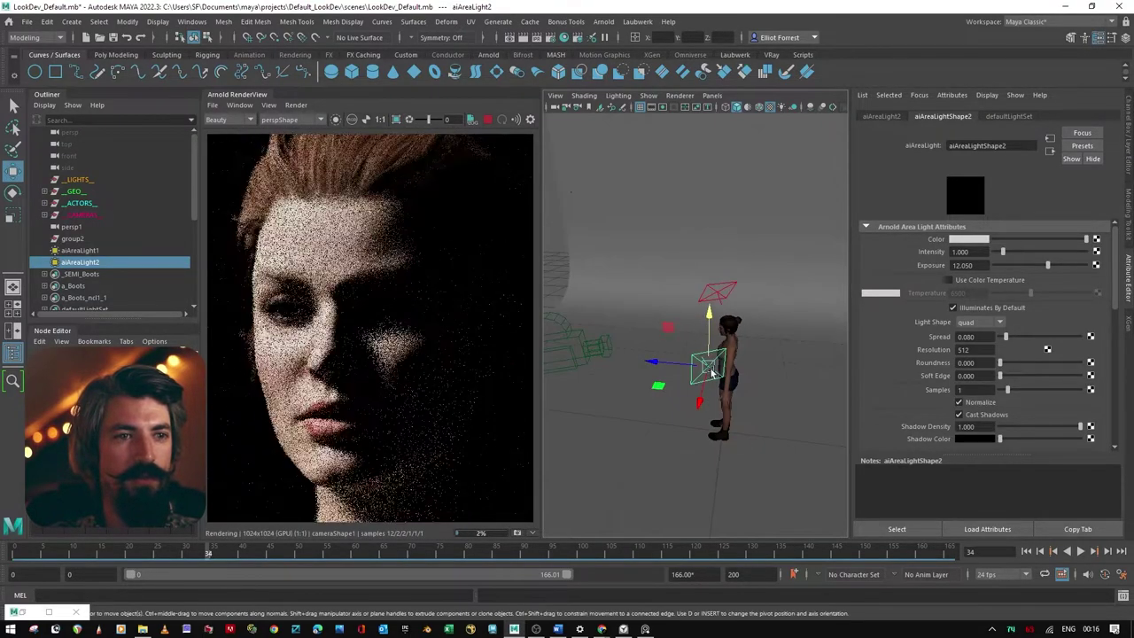
drag(703, 412, 730, 343)
key(e)
key(w)
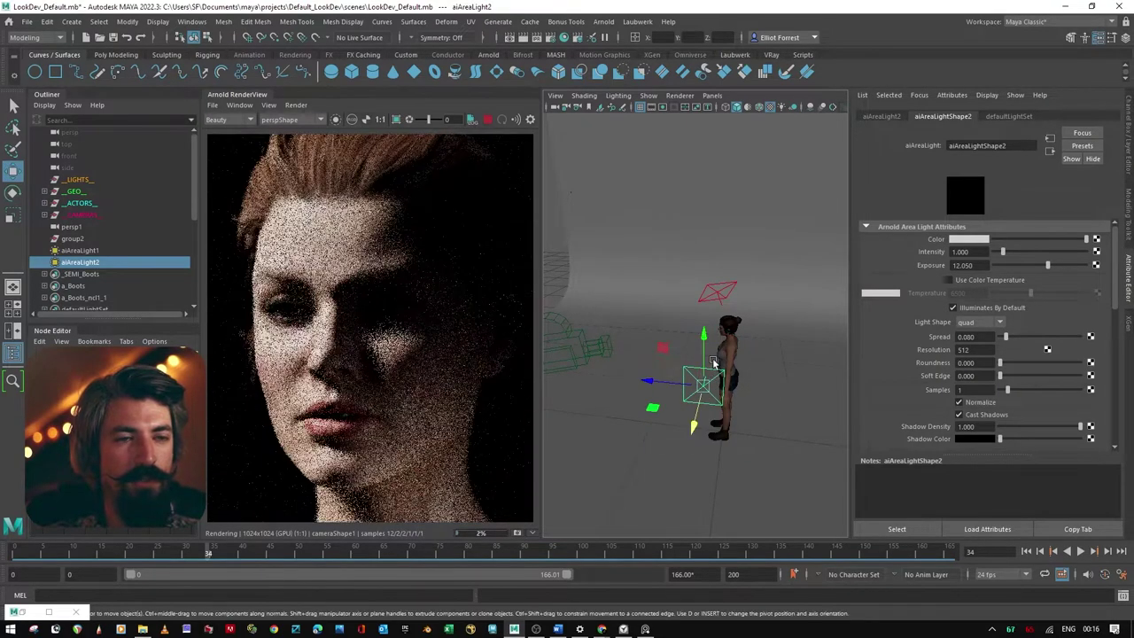
- Reposition the duplicated light beside the character, adjusting its depth and height, and fine-tune its rotation
alt+drag(668, 370, 729, 372)
alt+right_drag(708, 372, 755, 377)
drag(760, 385, 758, 358)
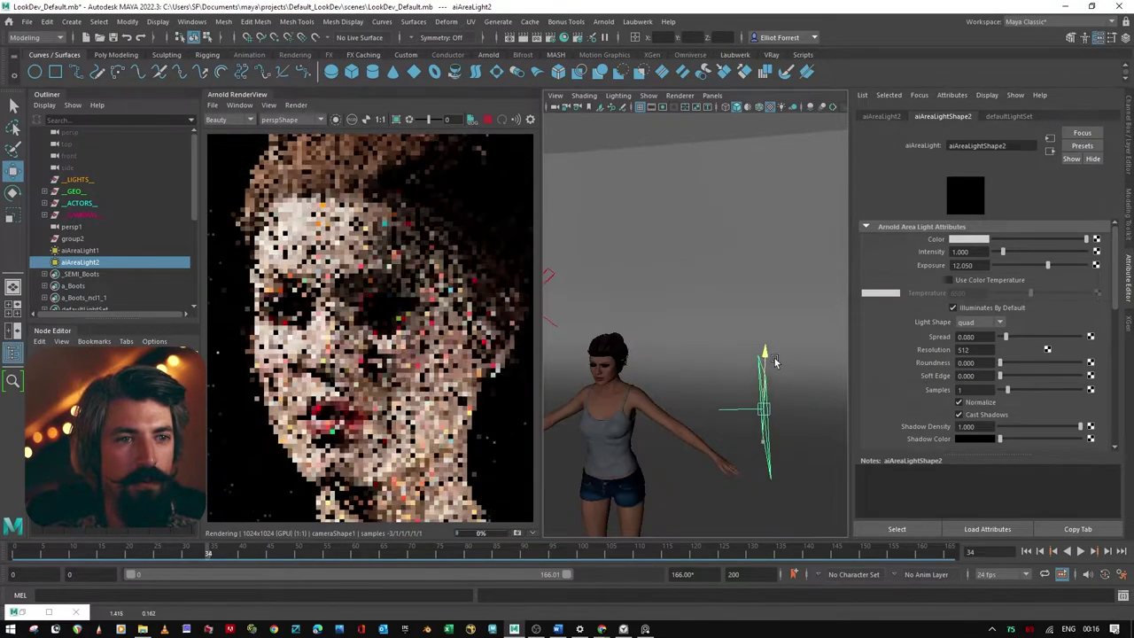
key(e)
drag(799, 434, 737, 459)
key(w)
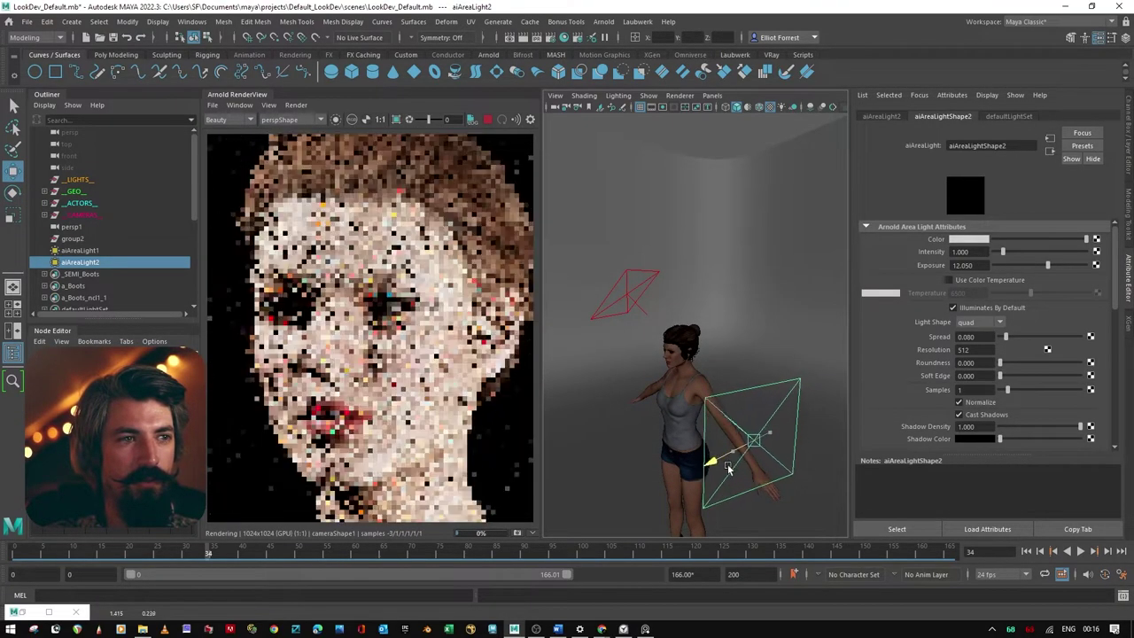
- Shift the duplicated light farther out to the character's side, away from her outstretched arm
drag(825, 487, 900, 534)
scroll(774, 440, down, 3)
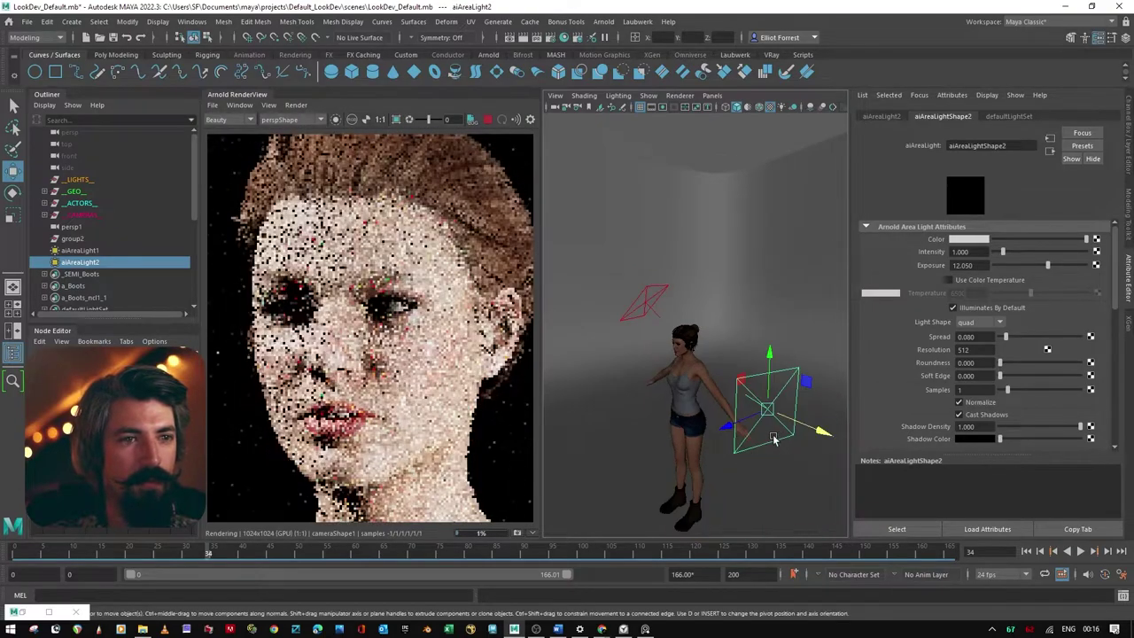
drag(809, 431, 840, 442)
alt+drag(638, 398, 721, 359)
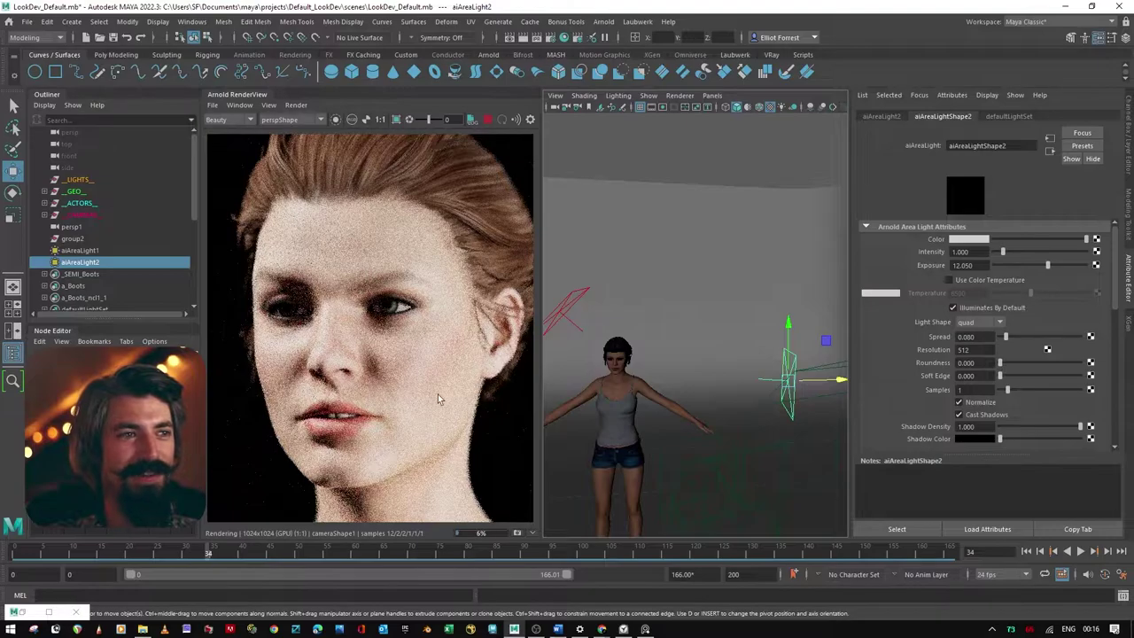
- Set the duplicated light's Exposure to 7.663, enable its color temperature and warm it to 4800
drag(1048, 265, 1029, 265)
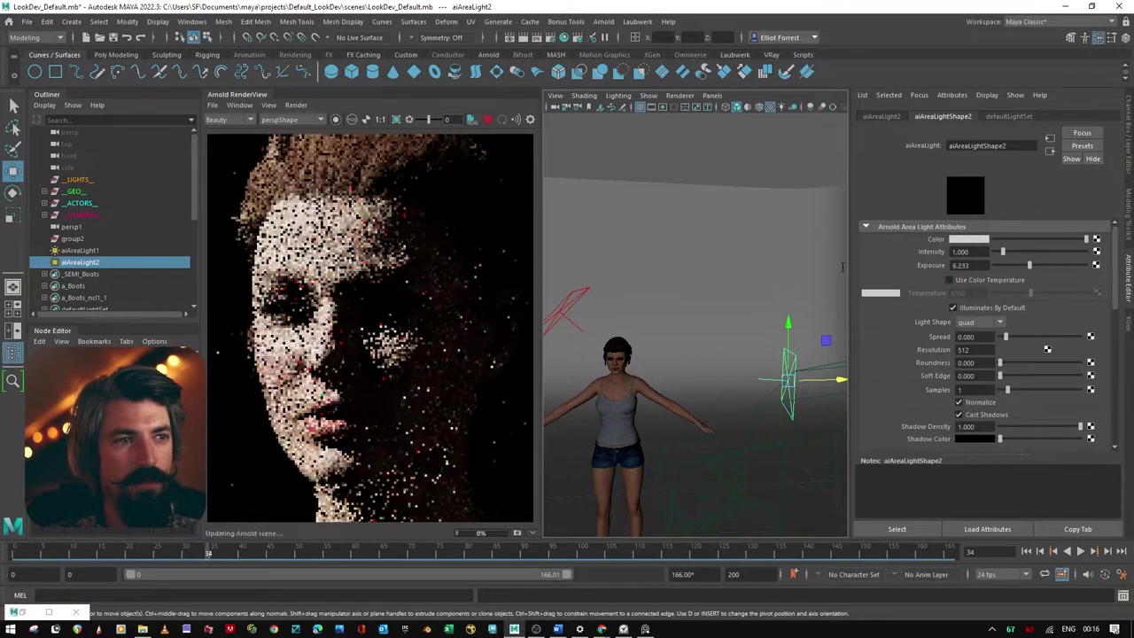
ctrl+drag(847, 261, 918, 272)
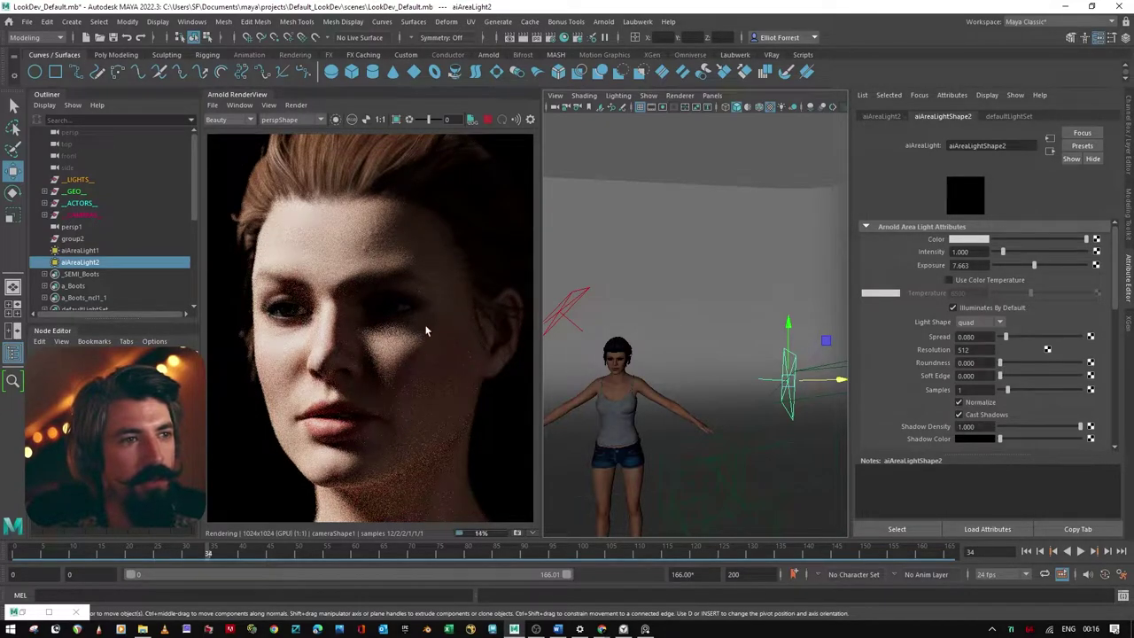
click(970, 280)
double_click(959, 293)
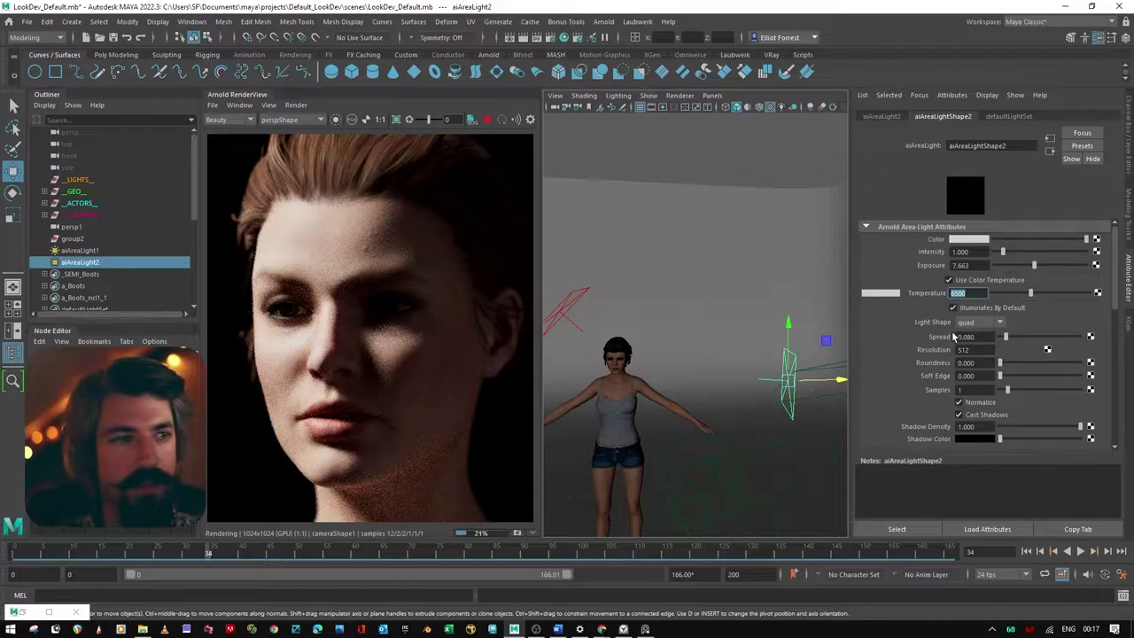
text(45)
text(00)
key(Return)
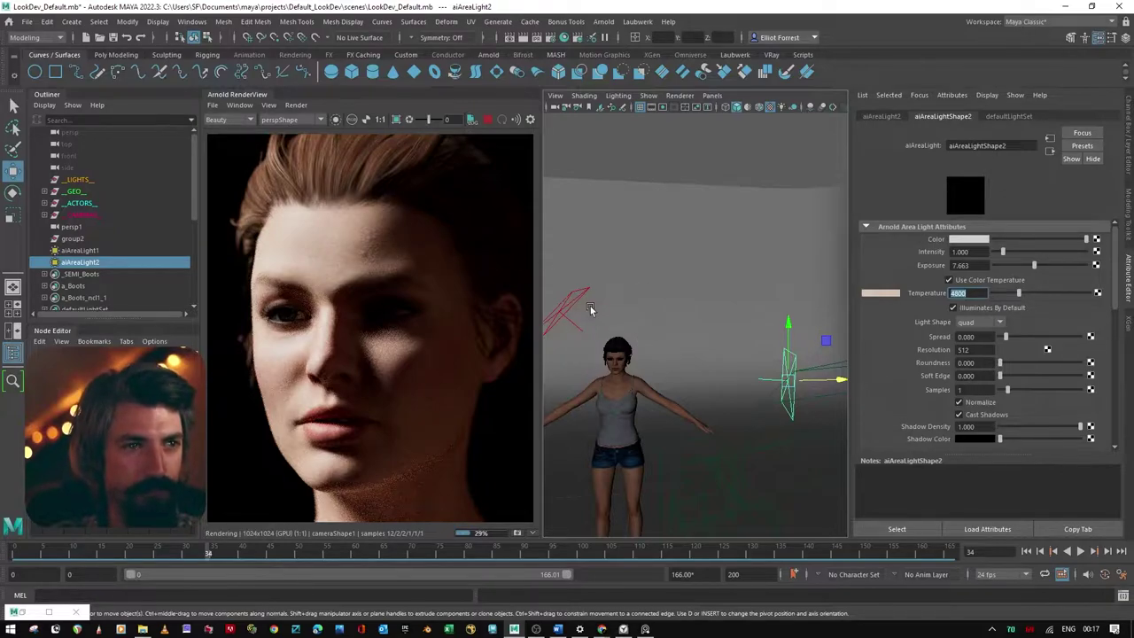
- Enable color temperature on the original area light and set it to a cooler 7500
click(577, 297)
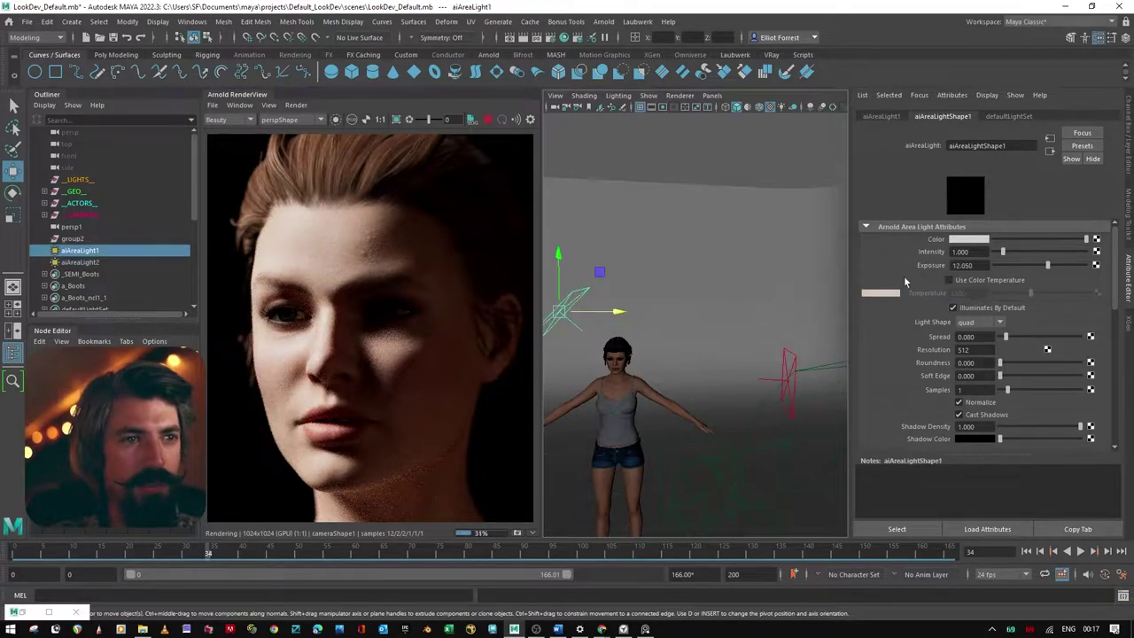
click(974, 281)
double_click(970, 293)
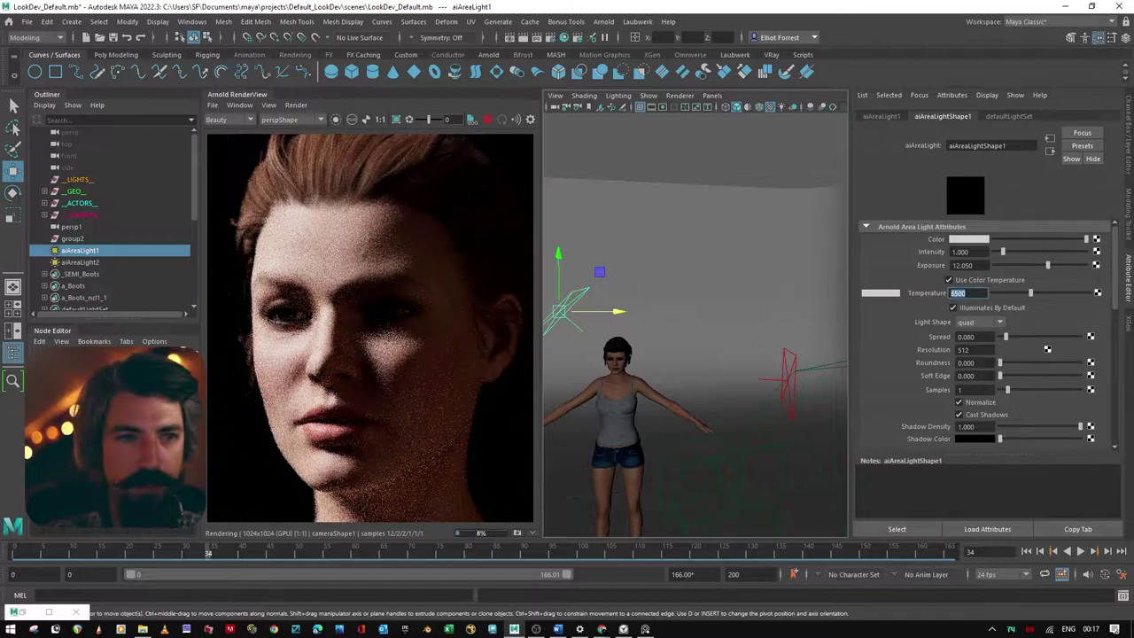
text(75)
key(Return)
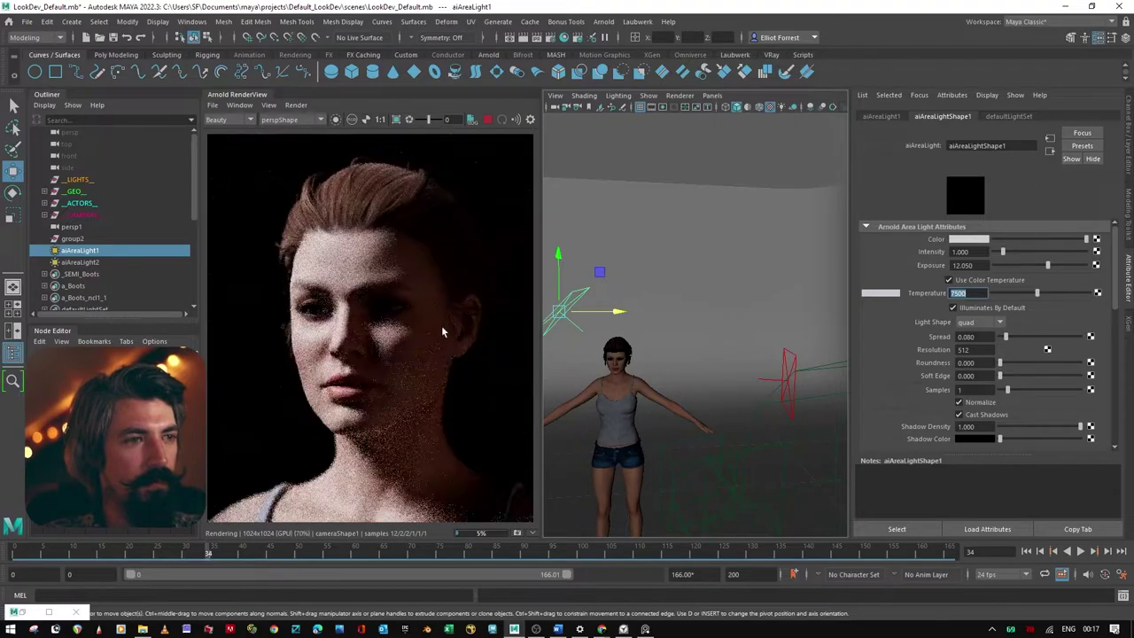
middle_drag(415, 310, 419, 271)
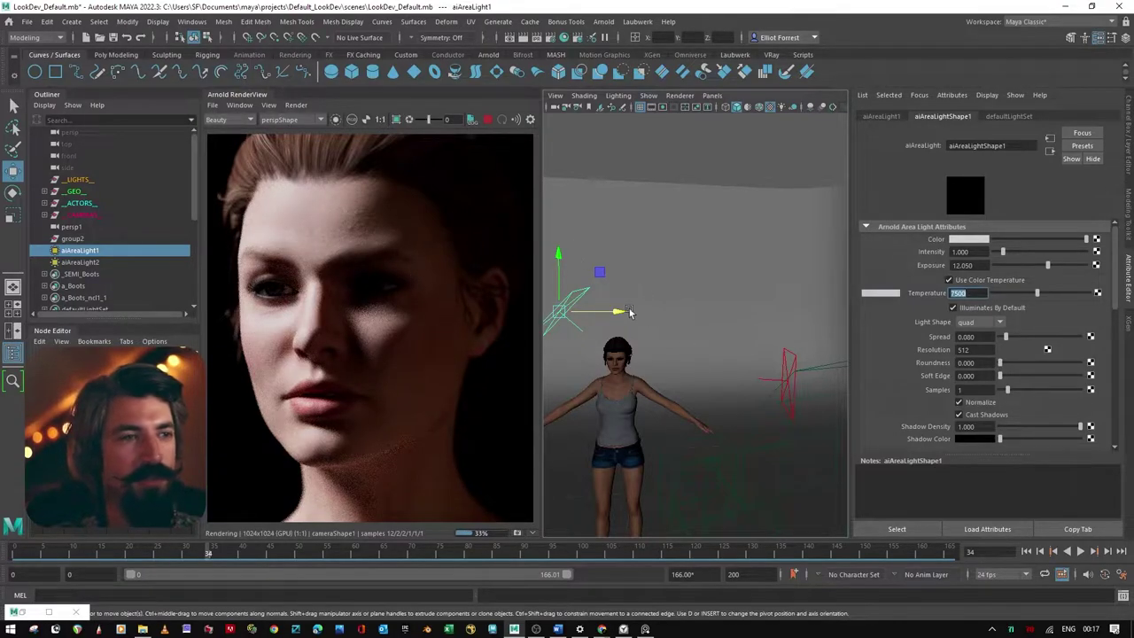
alt+middle_drag(628, 311, 716, 273)
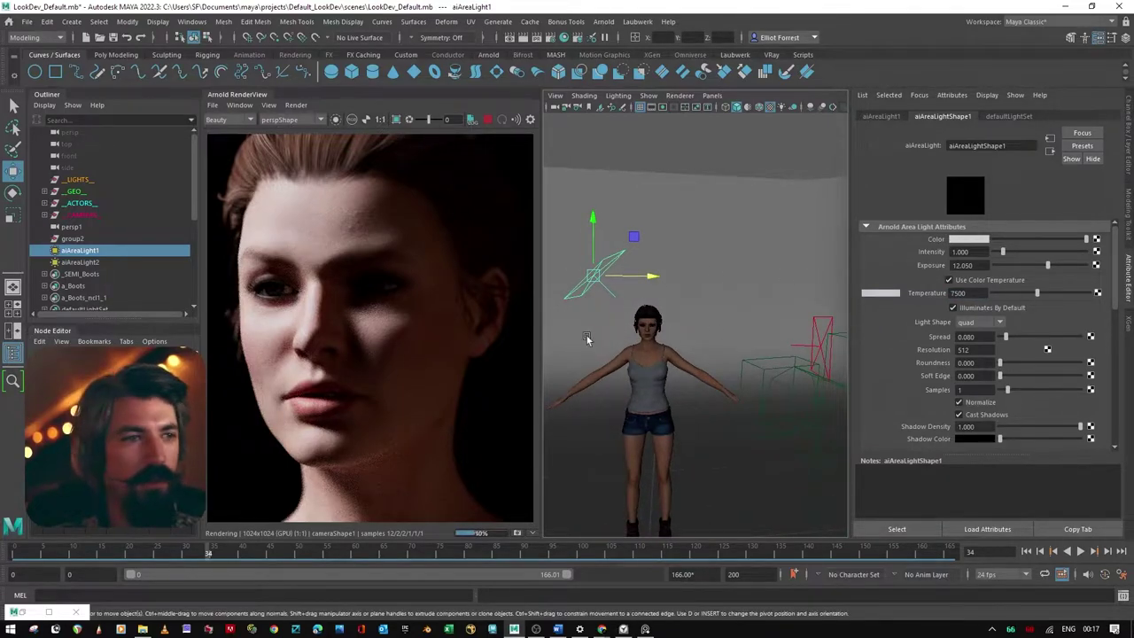
scroll(707, 341, down, 3)
alt+drag(707, 341, 688, 372)
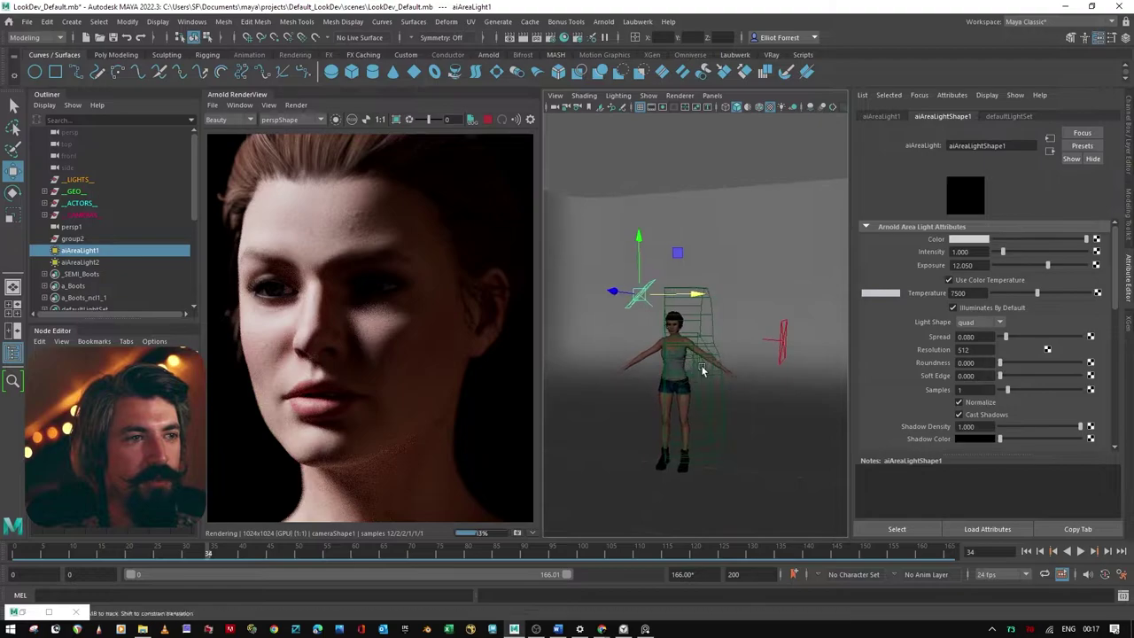
alt+middle_drag(702, 367, 720, 377)
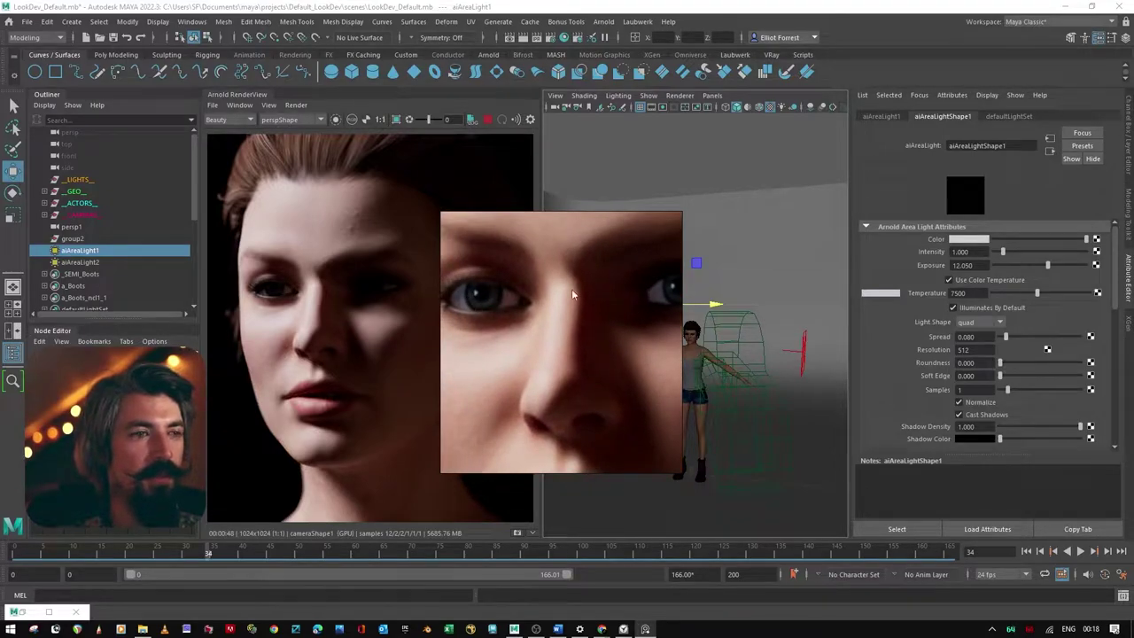
click(606, 23)
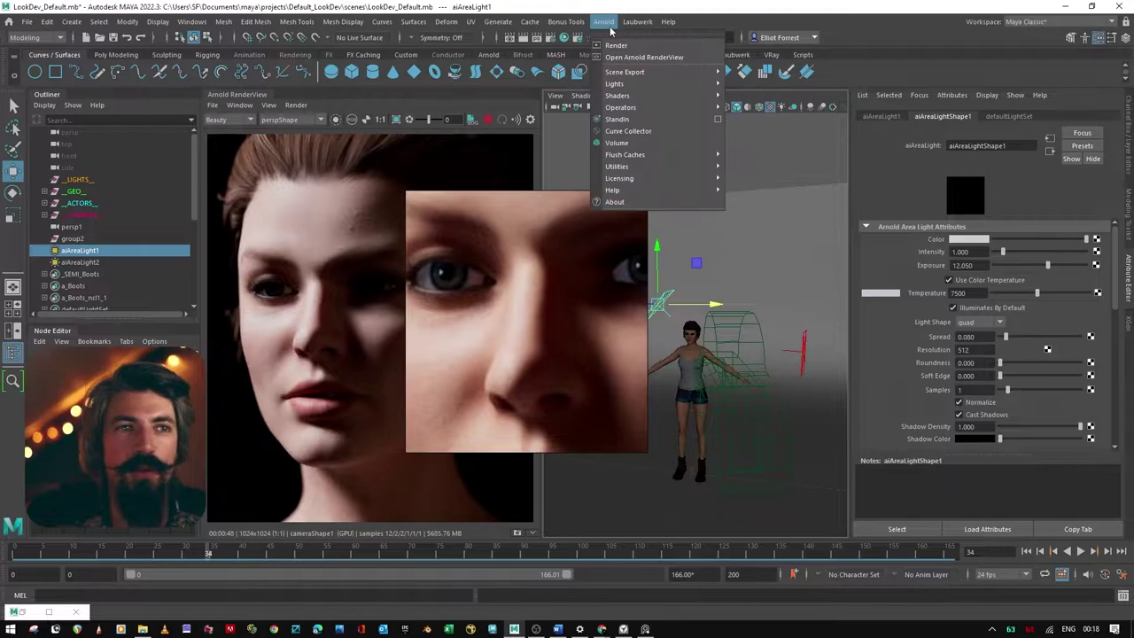
mouse_move(673, 83)
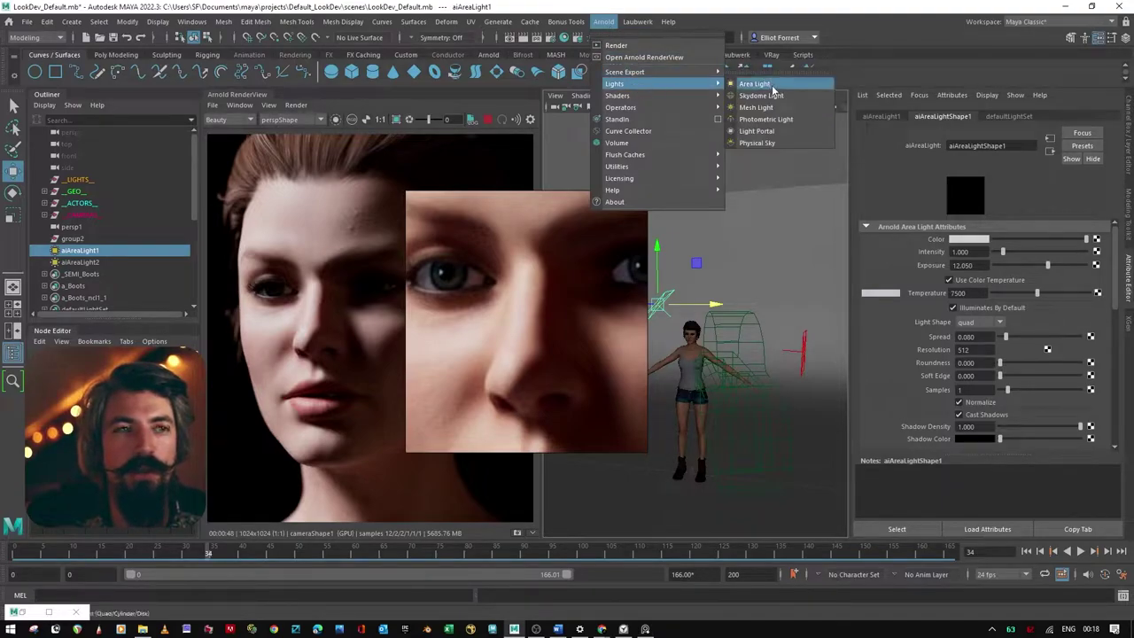
click(503, 259)
right_drag(464, 282, 465, 265)
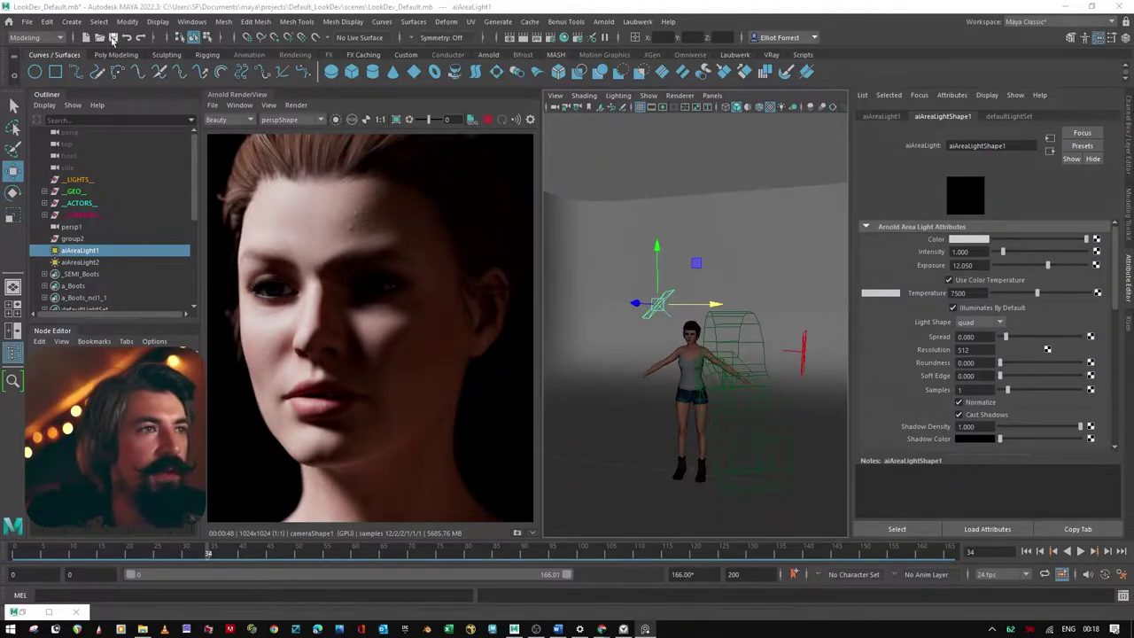
- Create a polygon prism and scale it down, with the live Arnold render stopped
click(73, 22)
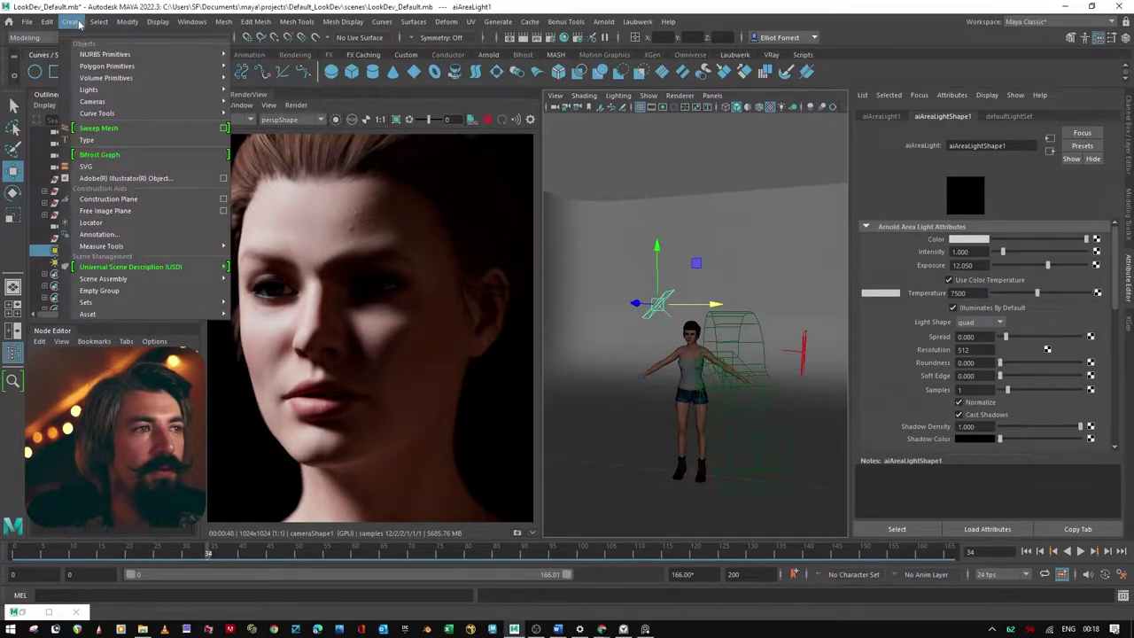
mouse_move(104, 66)
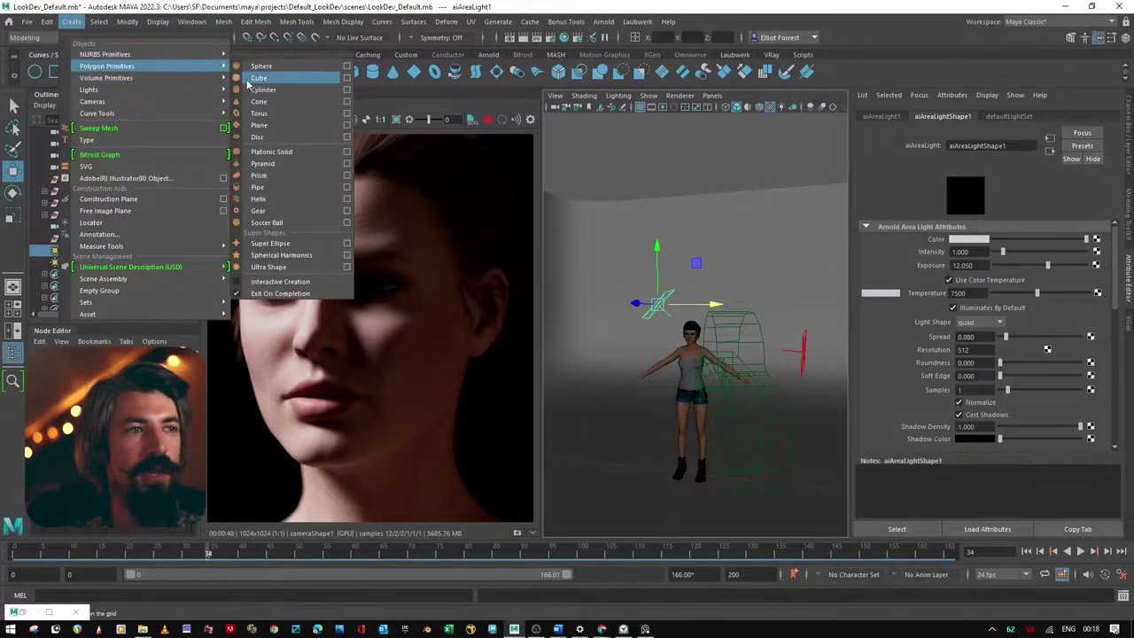
click(280, 176)
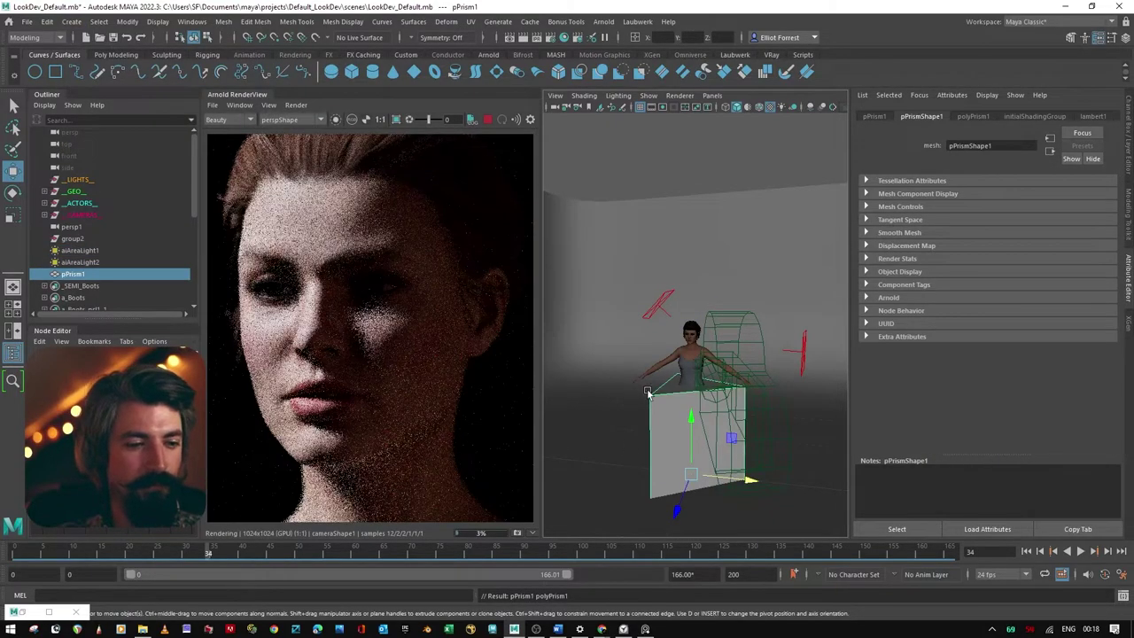
key(r)
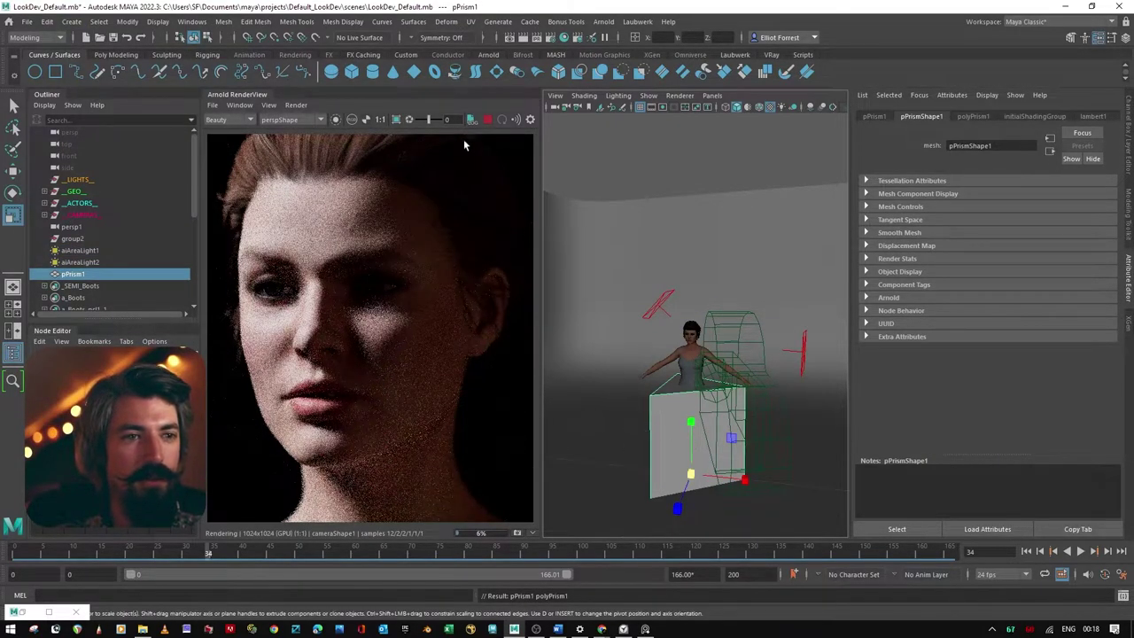
click(490, 122)
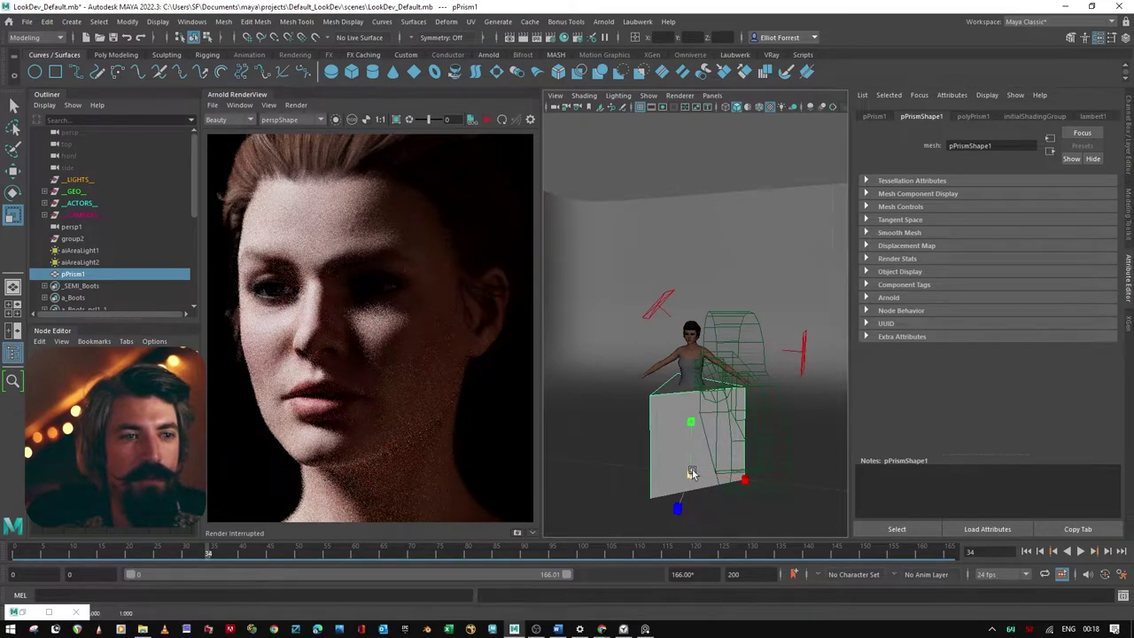
drag(688, 471, 638, 498)
- Move the small prism out from the character's body to the side where the original area light stands
key(w)
mouse_move(692, 426)
mouse_down()
mouse_move(692, 309)
mouse_move(698, 352)
mouse_move(744, 403)
mouse_move(747, 379)
mouse_move(749, 398)
mouse_move(815, 442)
mouse_move(709, 424)
mouse_up()
key(w)
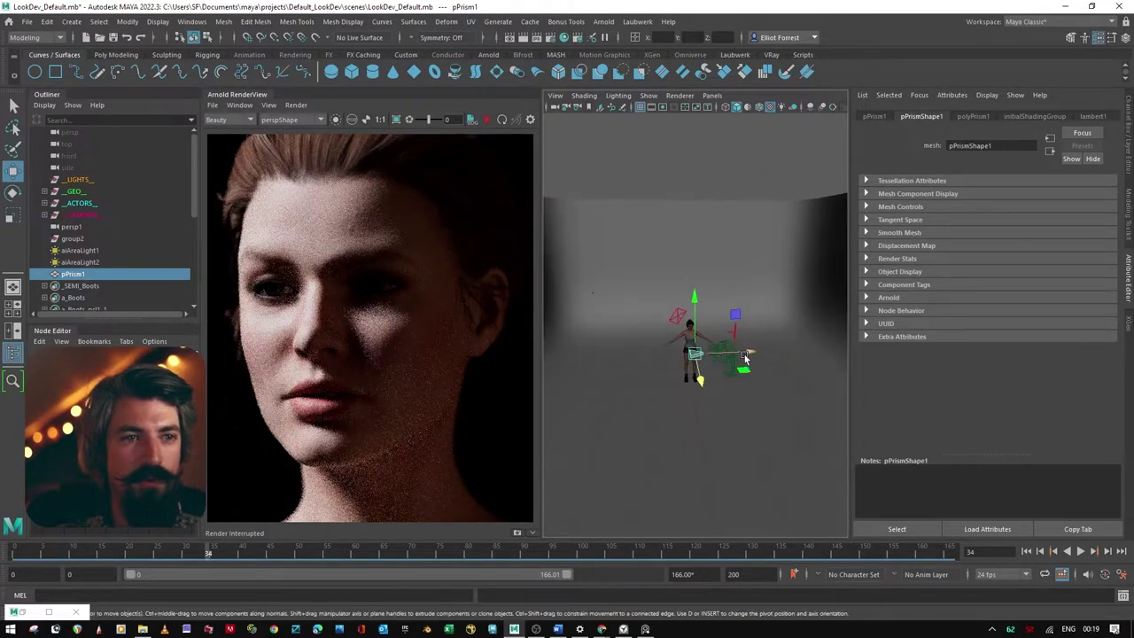
drag(721, 358, 715, 359)
alt+drag(719, 363, 808, 410)
alt+drag(807, 410, 739, 412)
scroll(735, 412, up, 4)
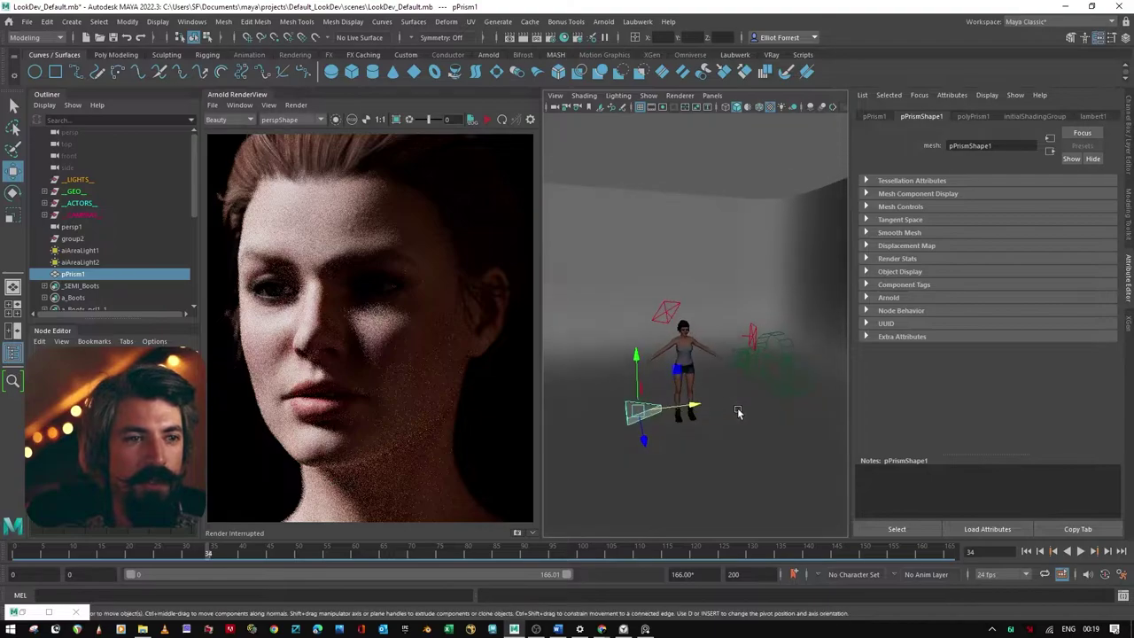
- Rotate the prism upright so its triangular face points forward, and raise it beside the character
key(e)
drag(641, 381, 663, 426)
key(w)
key(e)
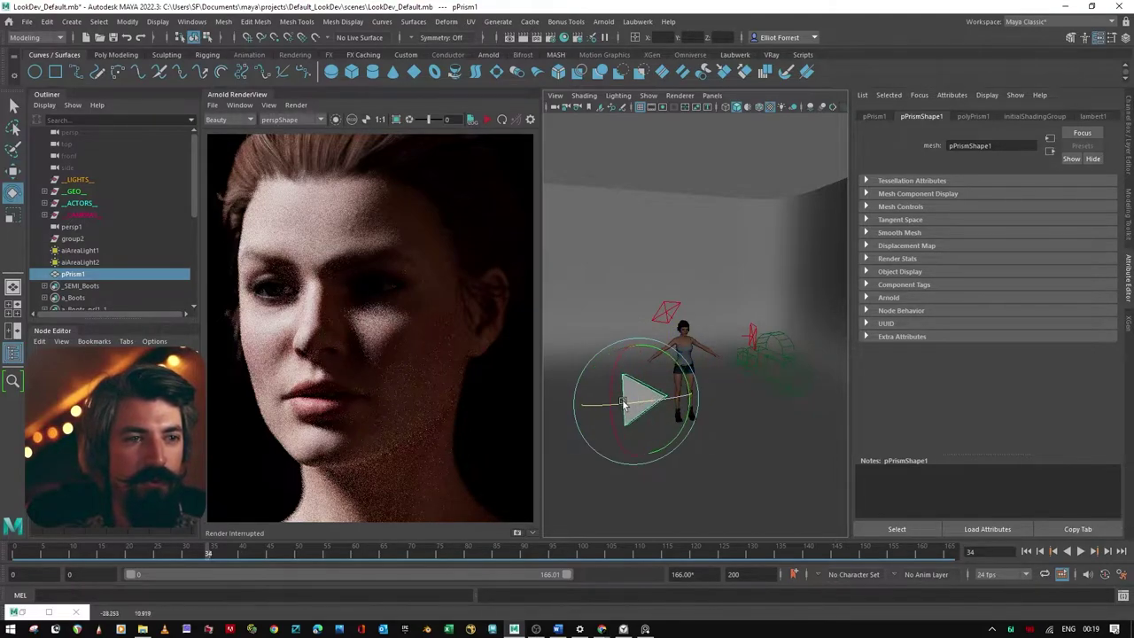
key(w)
drag(632, 374, 634, 355)
alt+drag(712, 333, 706, 381)
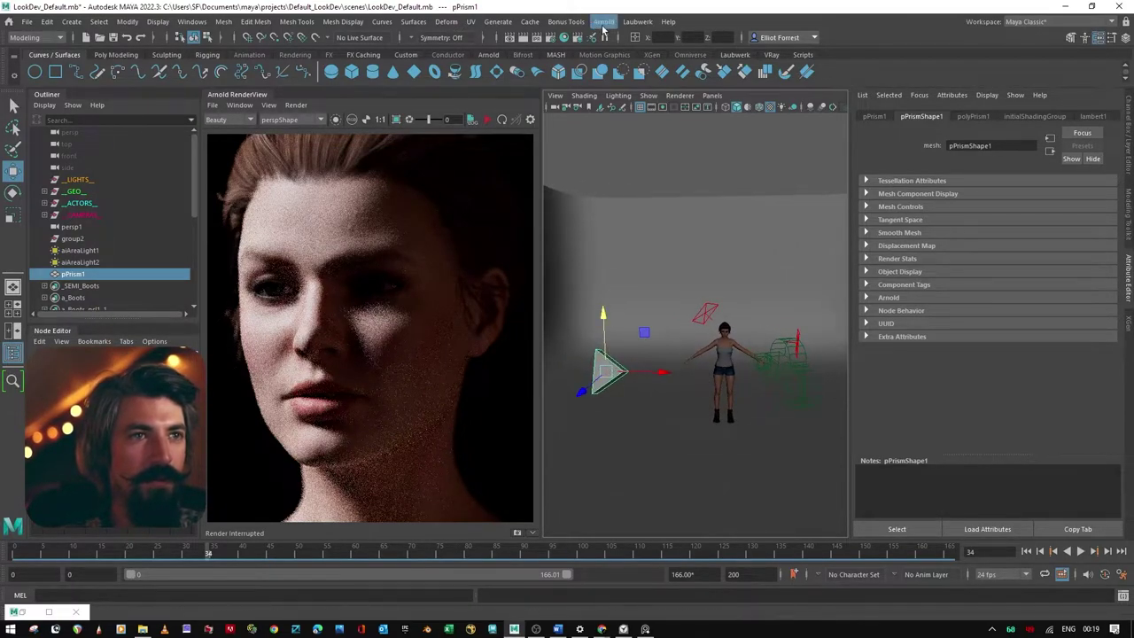
- Convert the selected prism into an Arnold mesh light and restart the live Arnold render
click(604, 21)
mouse_move(659, 94)
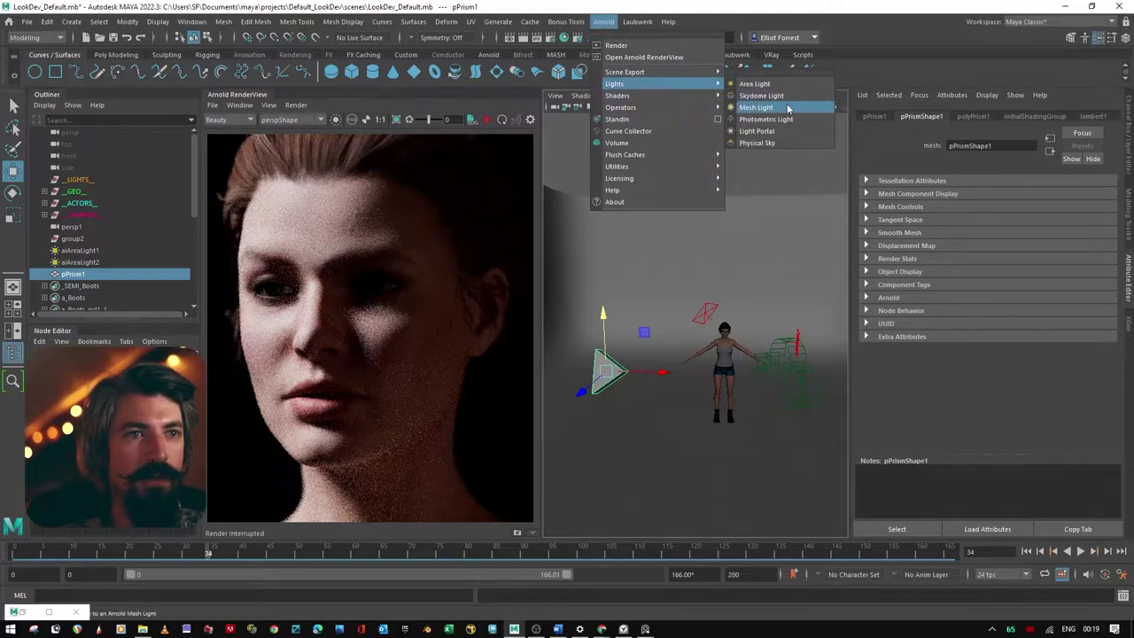
click(769, 109)
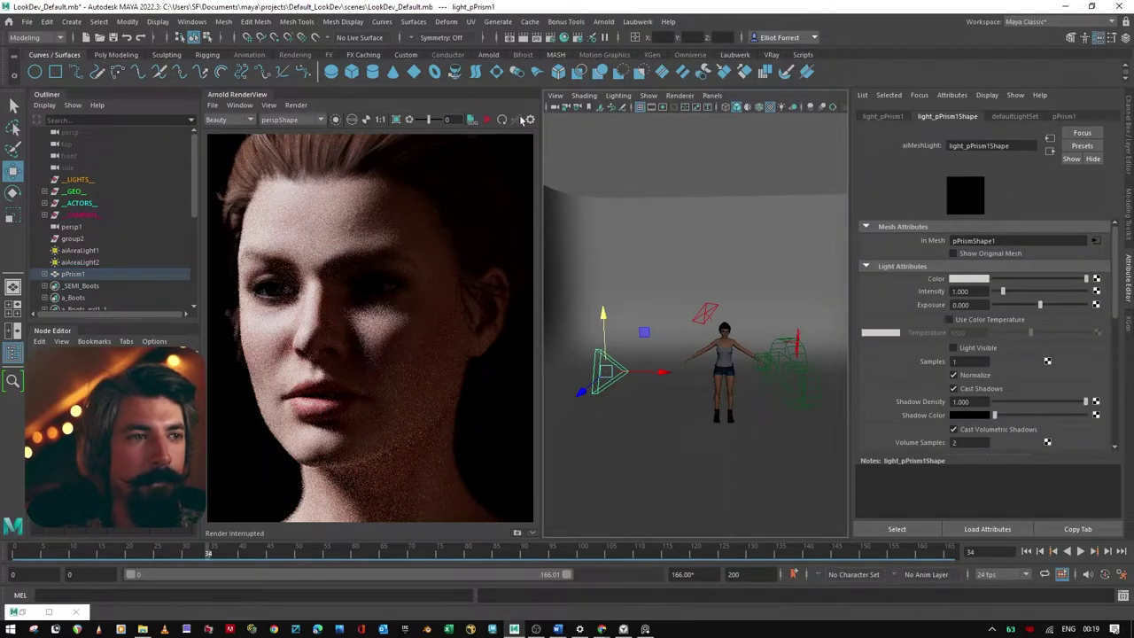
click(488, 118)
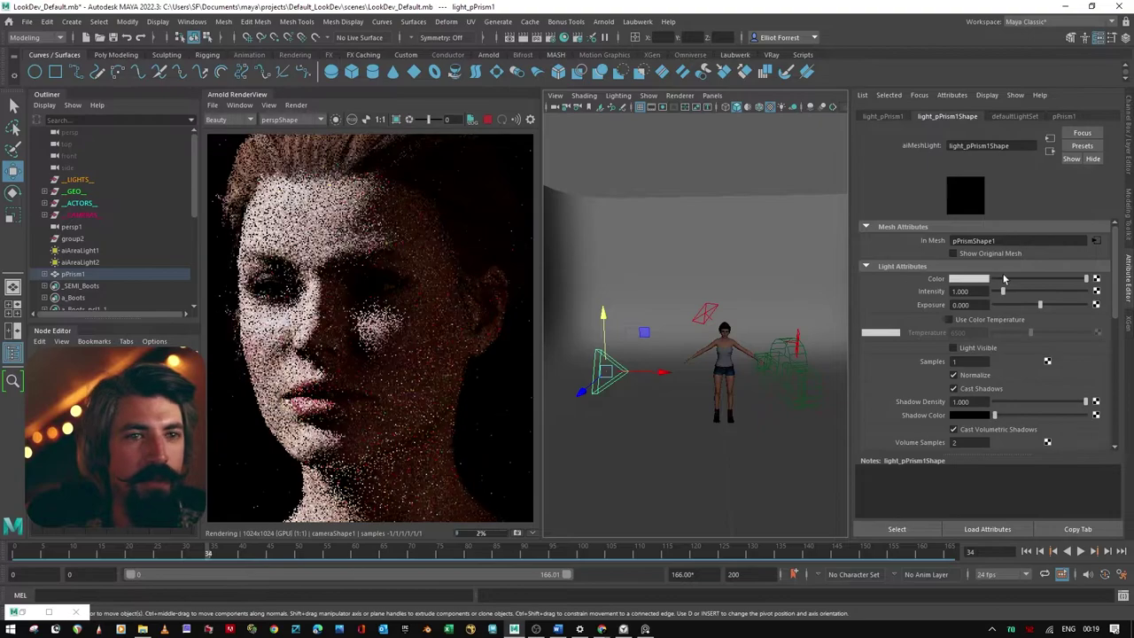
- Set the prism mesh light's exposure to 15
click(964, 305)
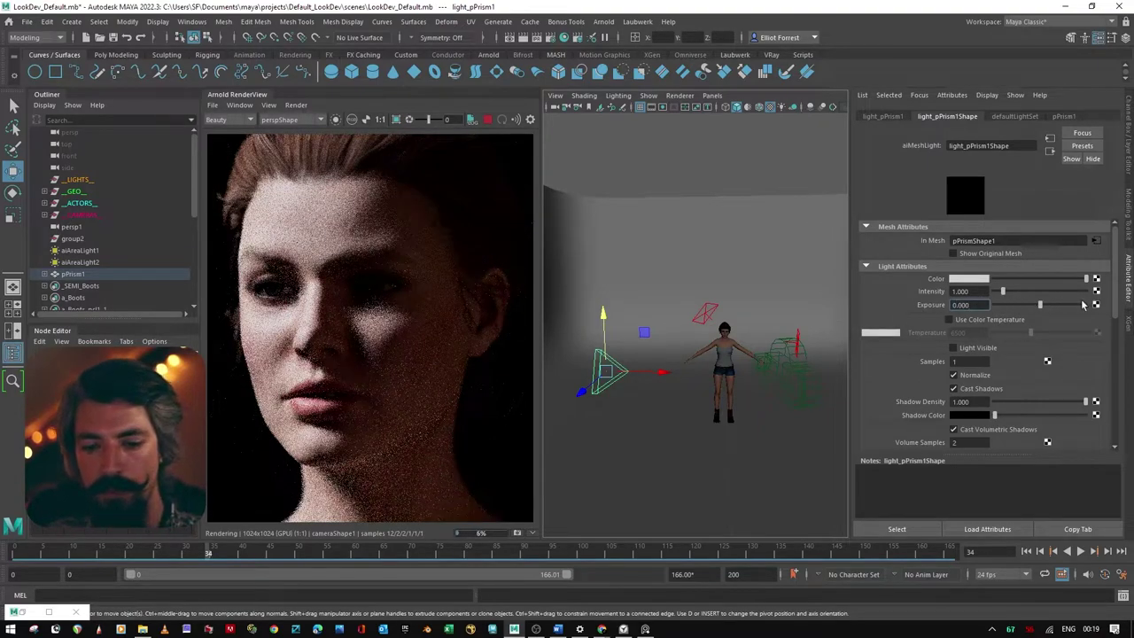
text(15)
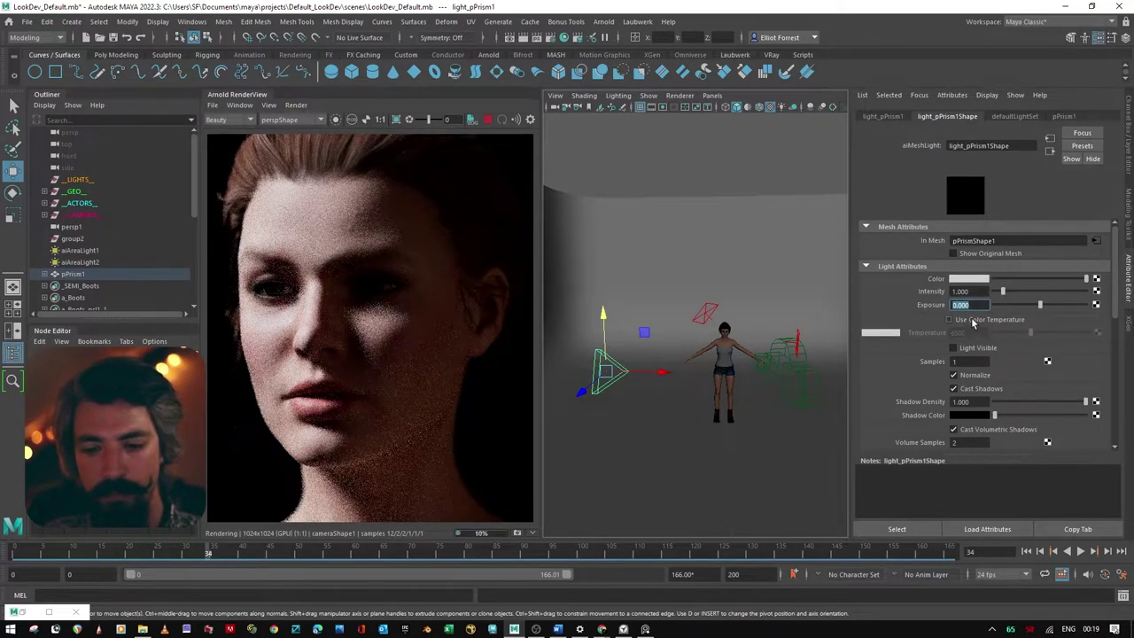
key(Return)
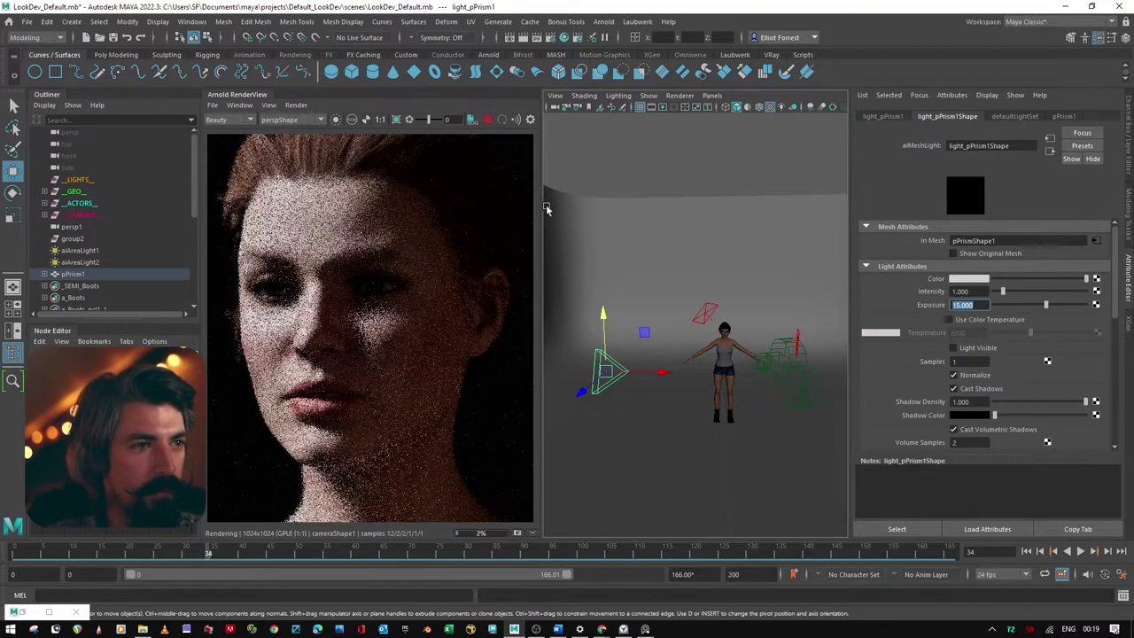
- Limit the live Arnold render to a crop region around the character's eye on the lit side of the face
scroll(418, 310, up, 5)
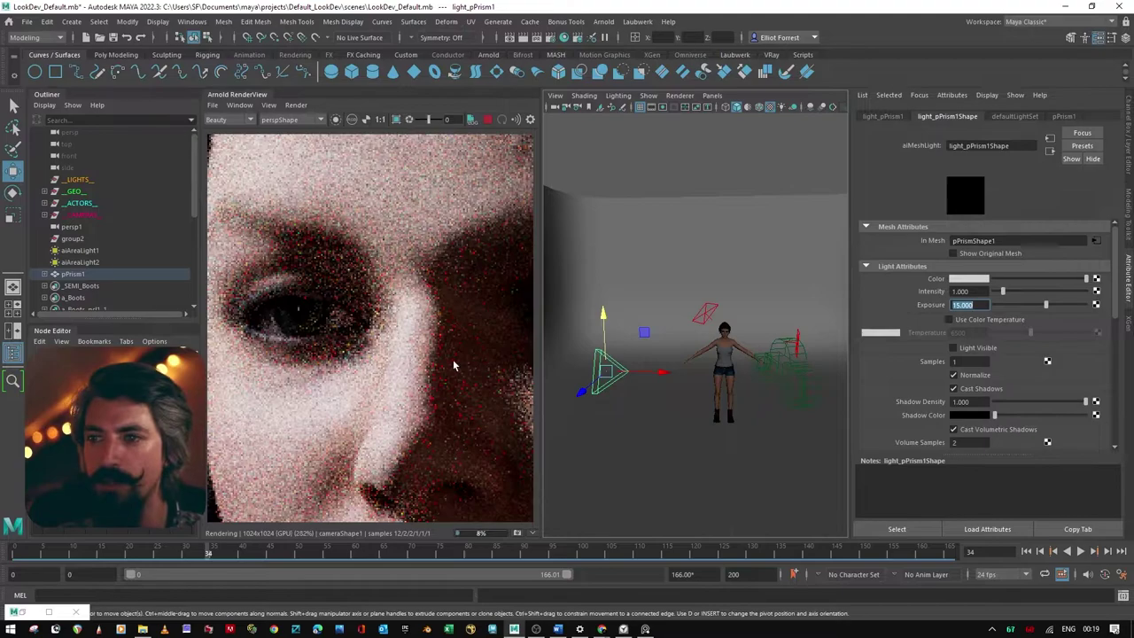
click(396, 120)
drag(217, 243, 421, 409)
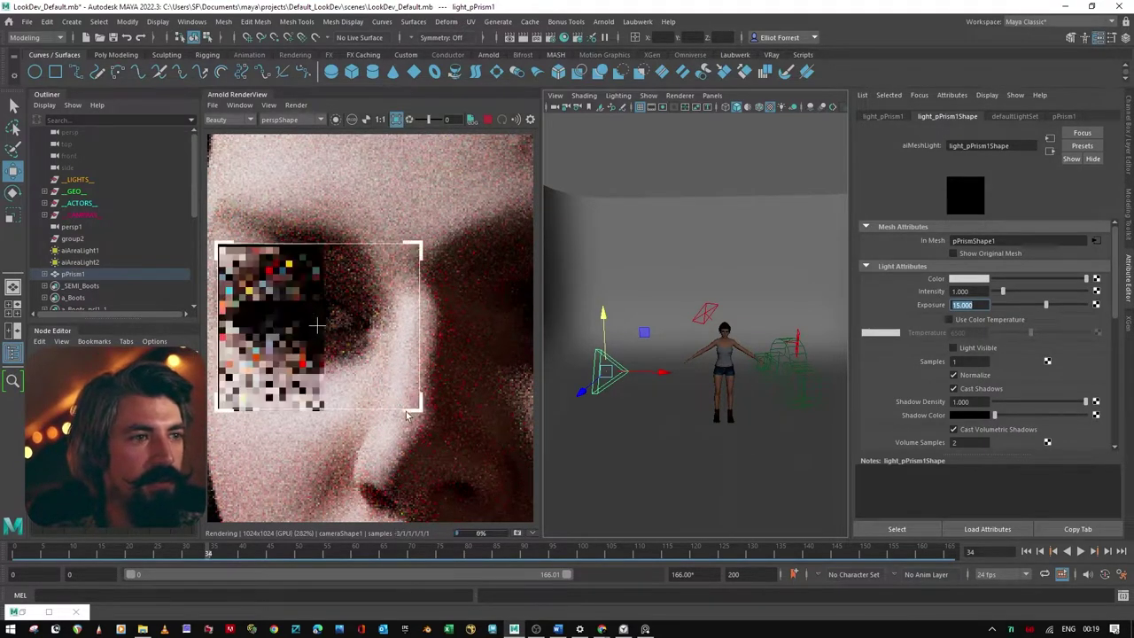
scroll(354, 324, down, 2)
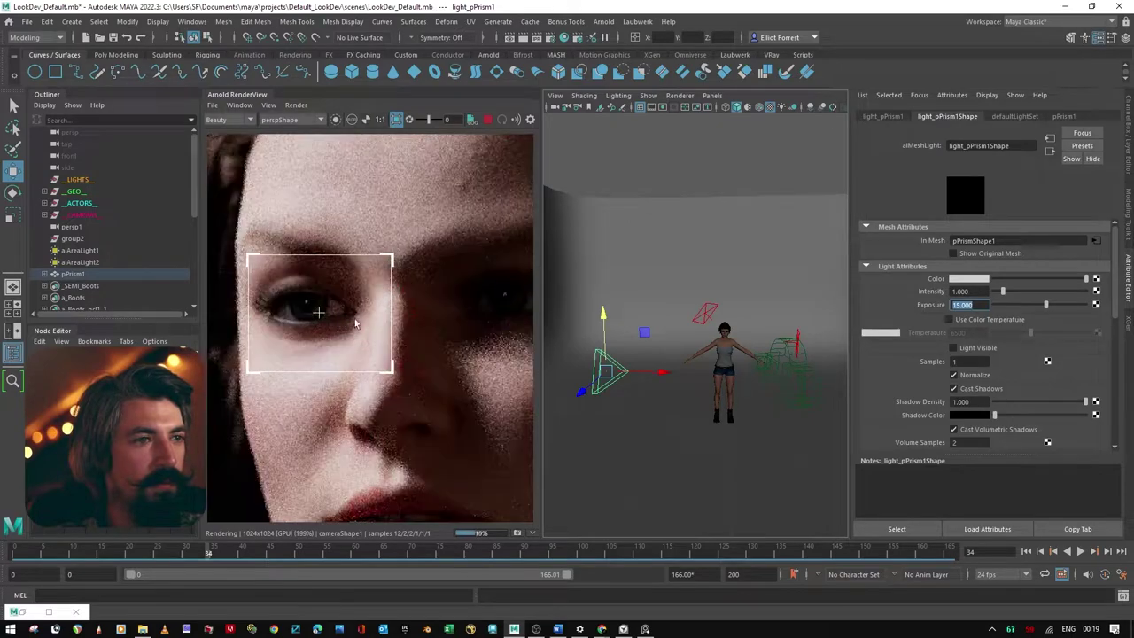
scroll(372, 332, down, 1)
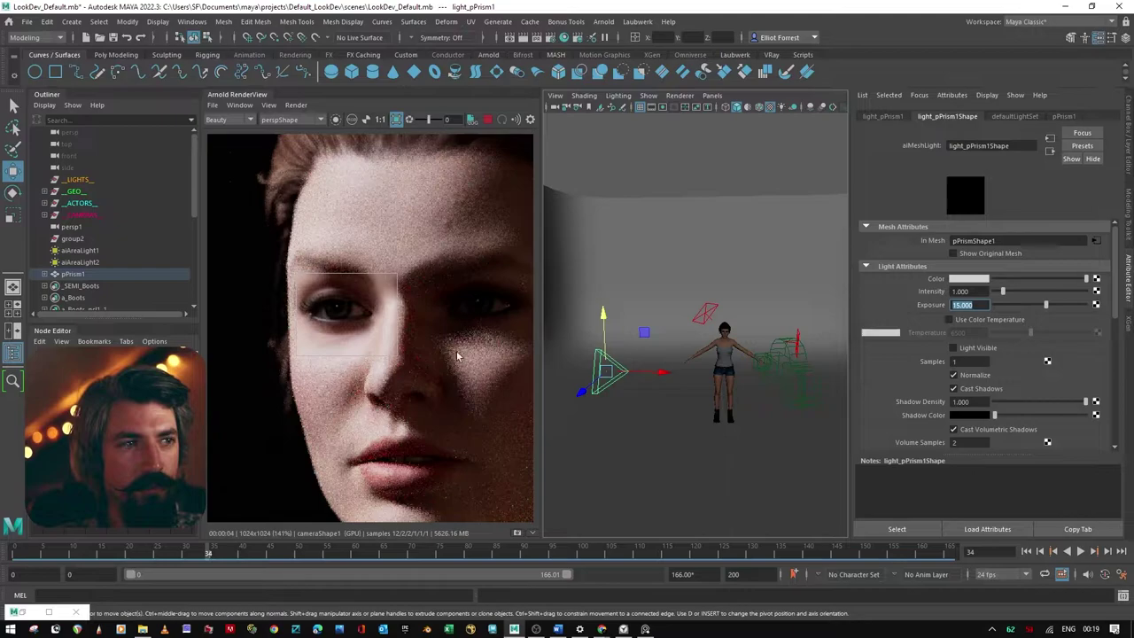
- Move the prism mesh light sideways, farther away from the character, checking its reflection in the eye
scroll(452, 359, up, 1)
drag(661, 372, 605, 376)
scroll(706, 339, down, 5)
drag(712, 338, 661, 338)
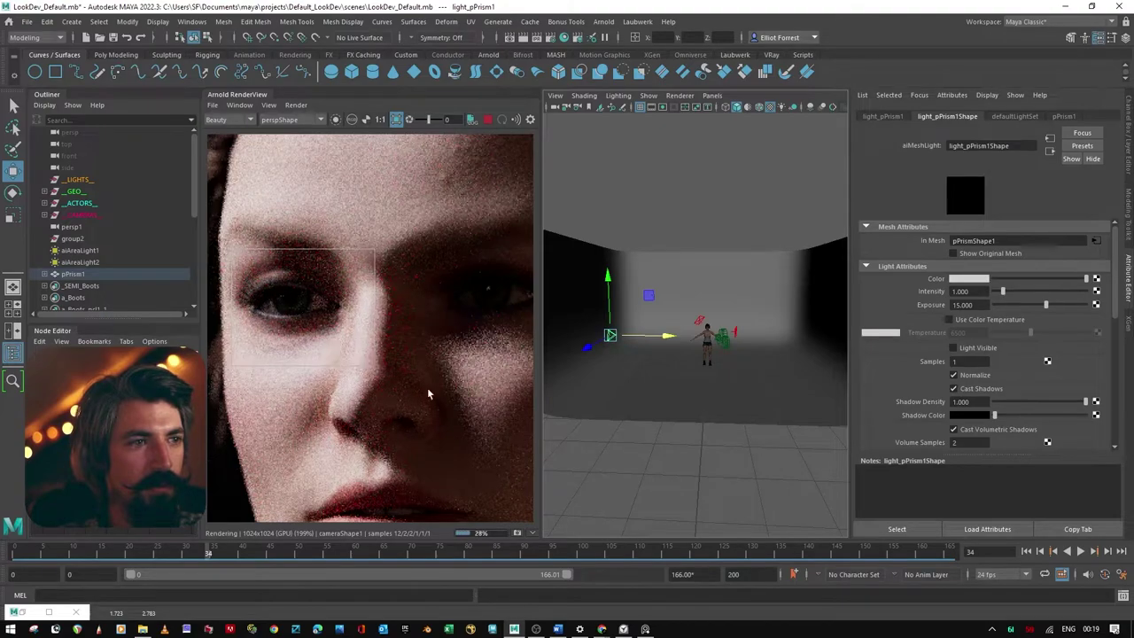
scroll(496, 368, down, 3)
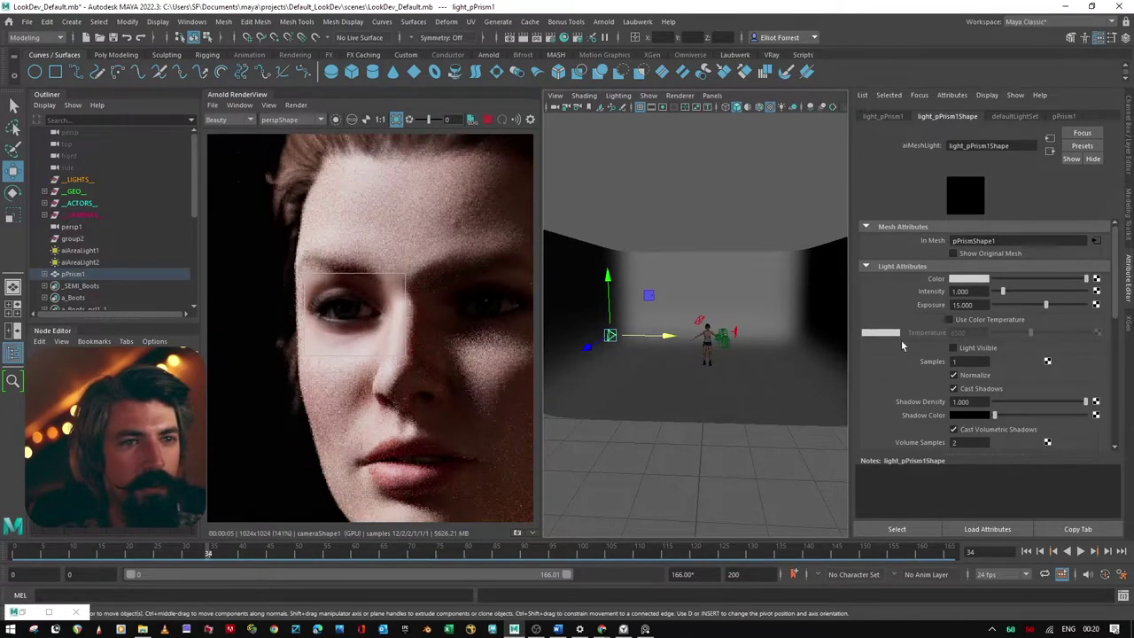
- Raise the prism mesh light's exposure to 17 and check the effect on the face
click(963, 305)
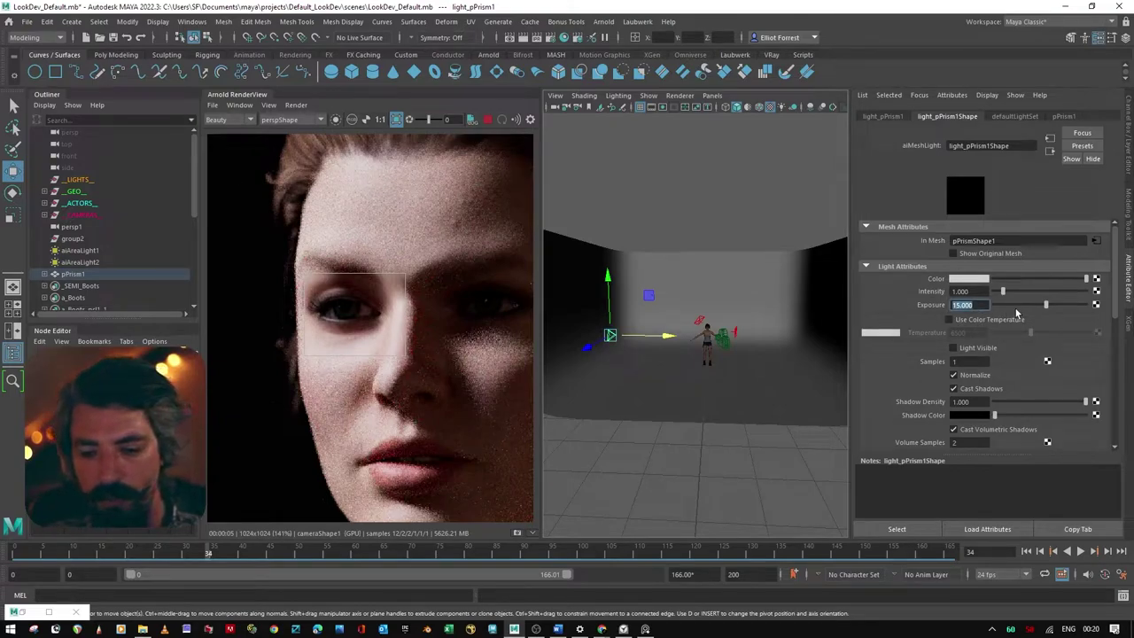
text(17)
key(Return)
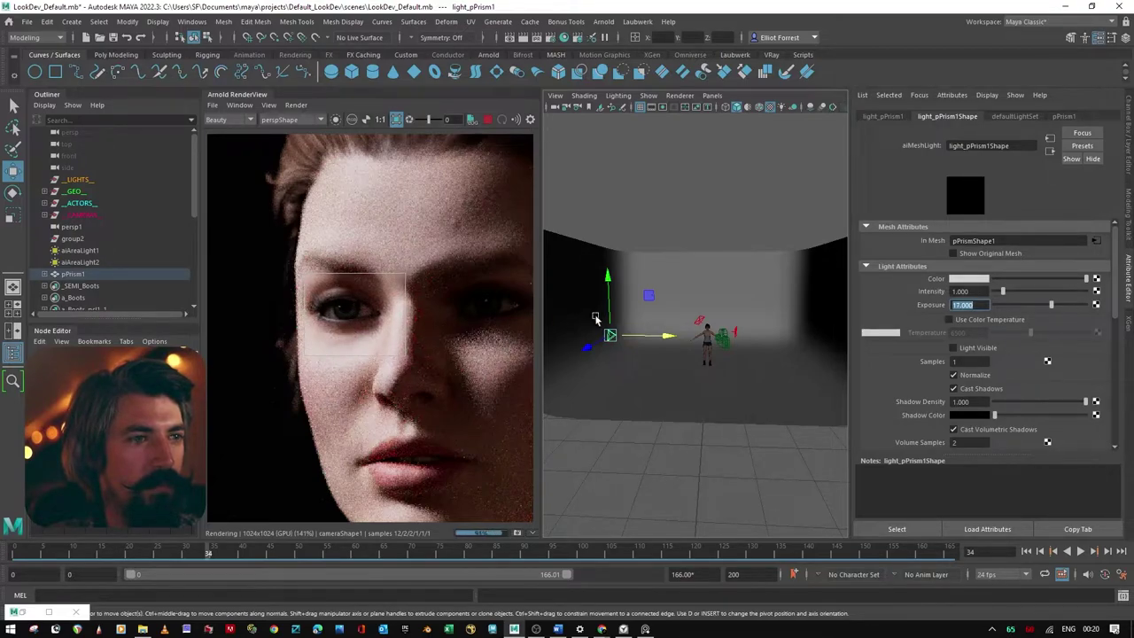
scroll(363, 315, up, 6)
scroll(345, 365, down, 6)
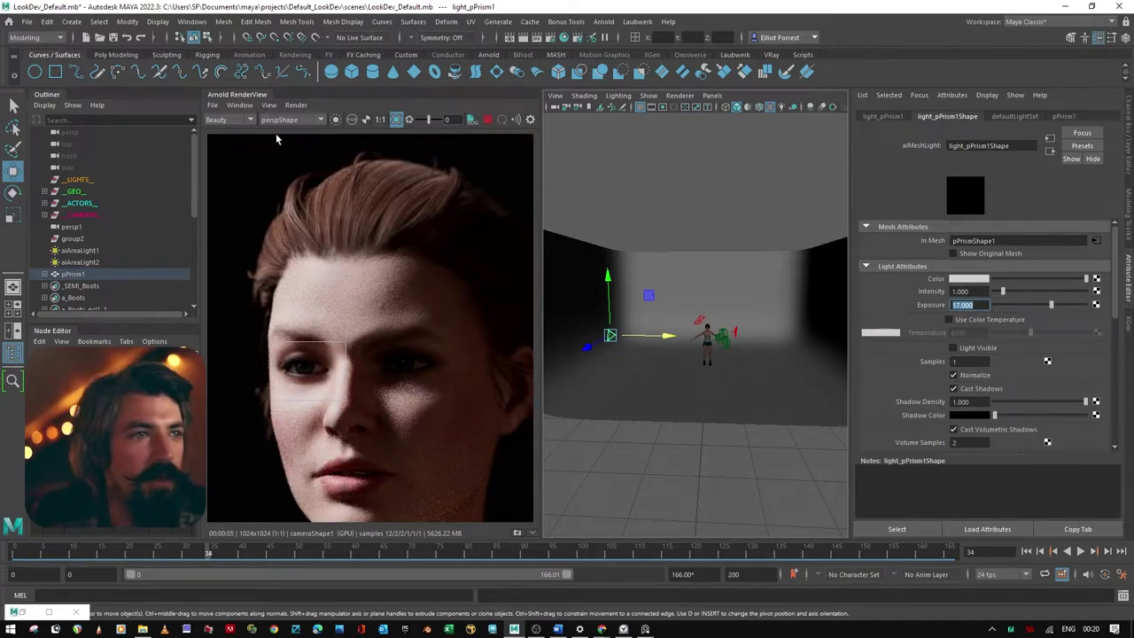
- Turn off the crop region so the whole portrait renders again
click(396, 118)
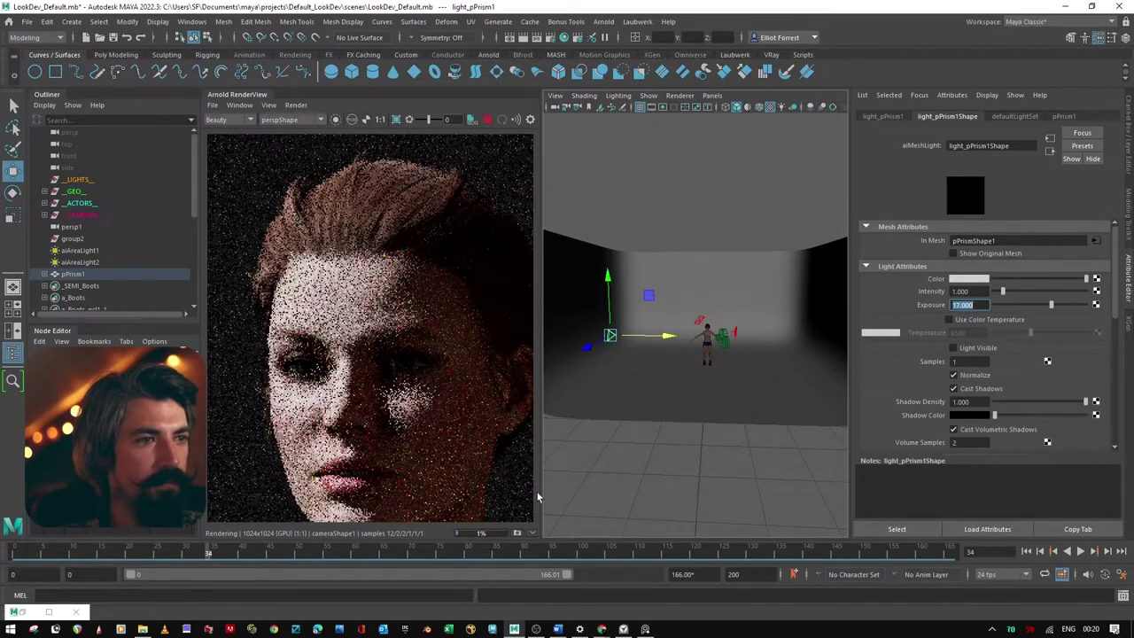
scroll(448, 359, down, 2)
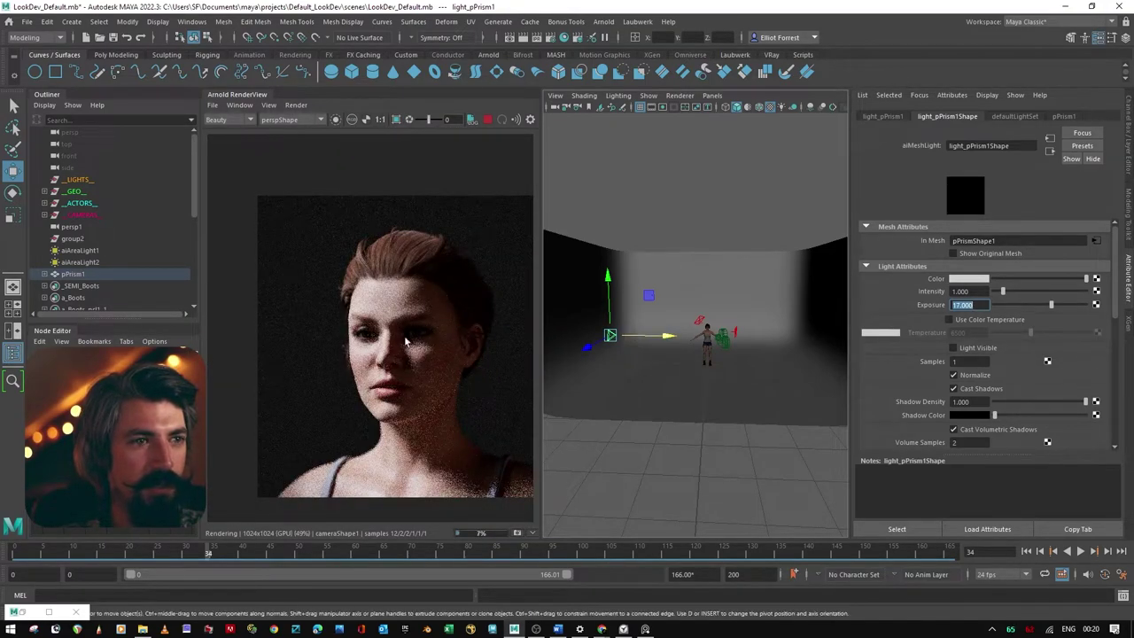
scroll(443, 306, up, 3)
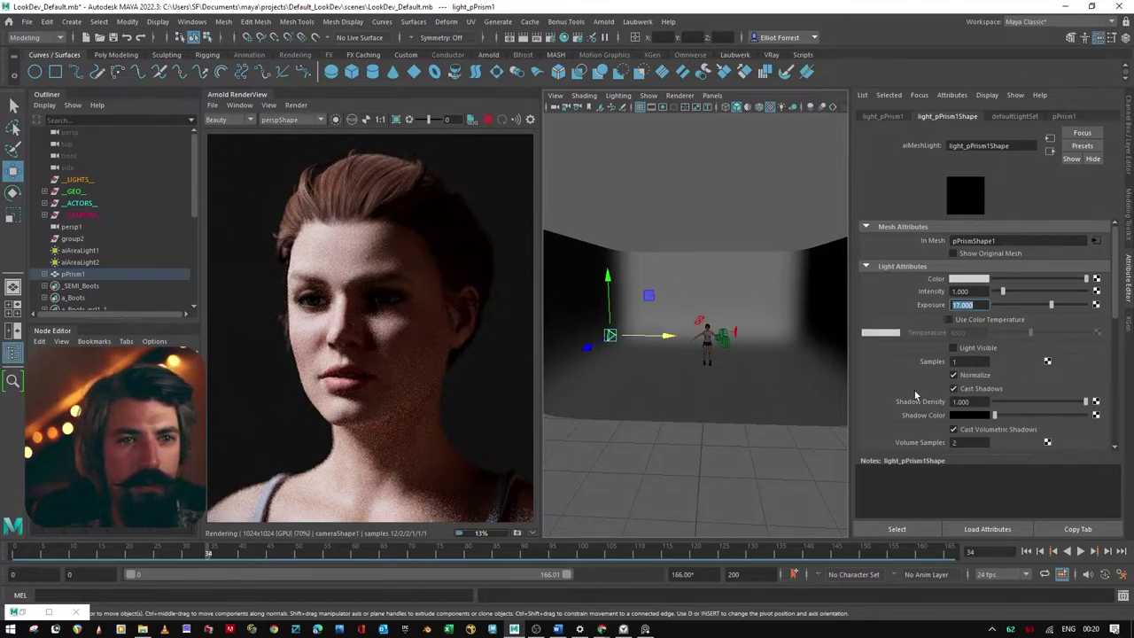
- Set the mesh light's Diffuse visibility to 0 and check the face up close in the render
scroll(907, 375, down, 7)
scroll(906, 370, up, 7)
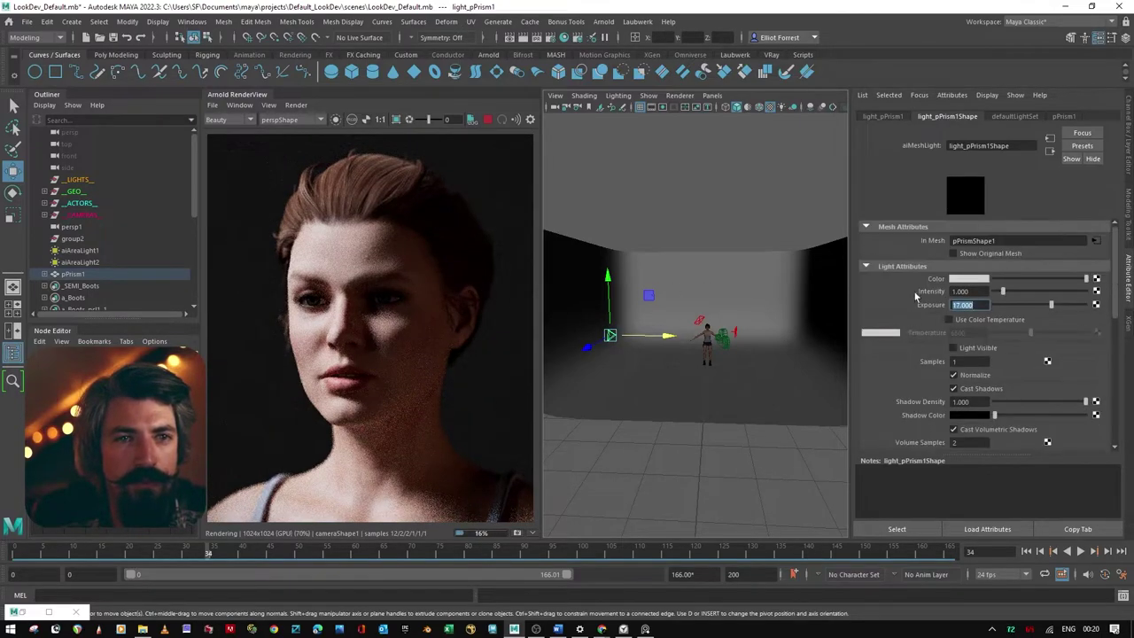
scroll(912, 292, down, 5)
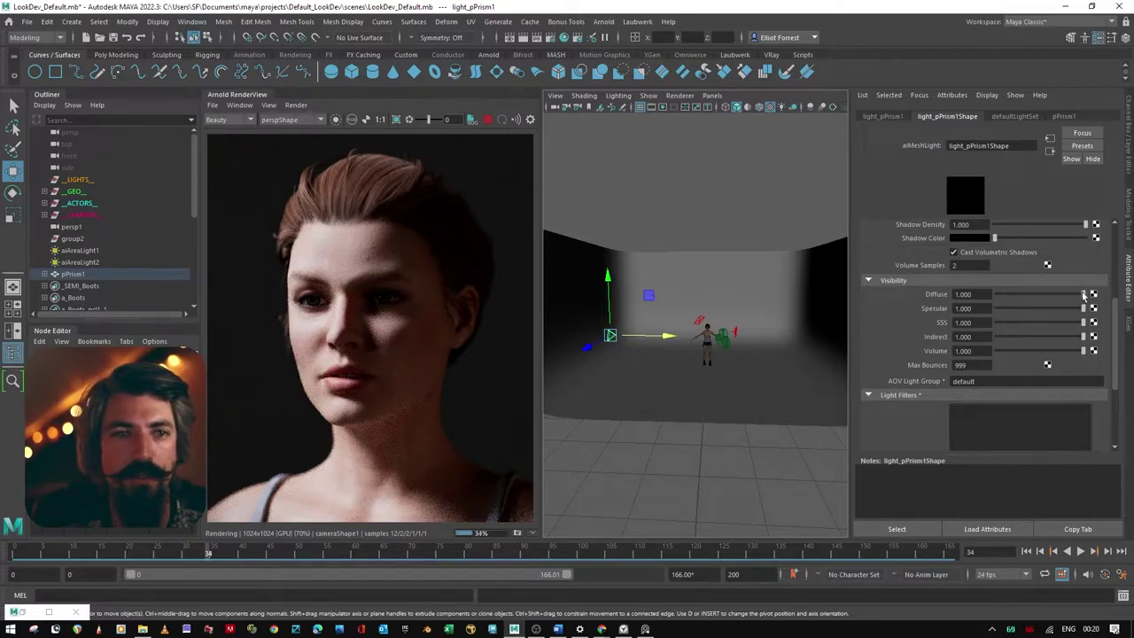
drag(1082, 294, 921, 306)
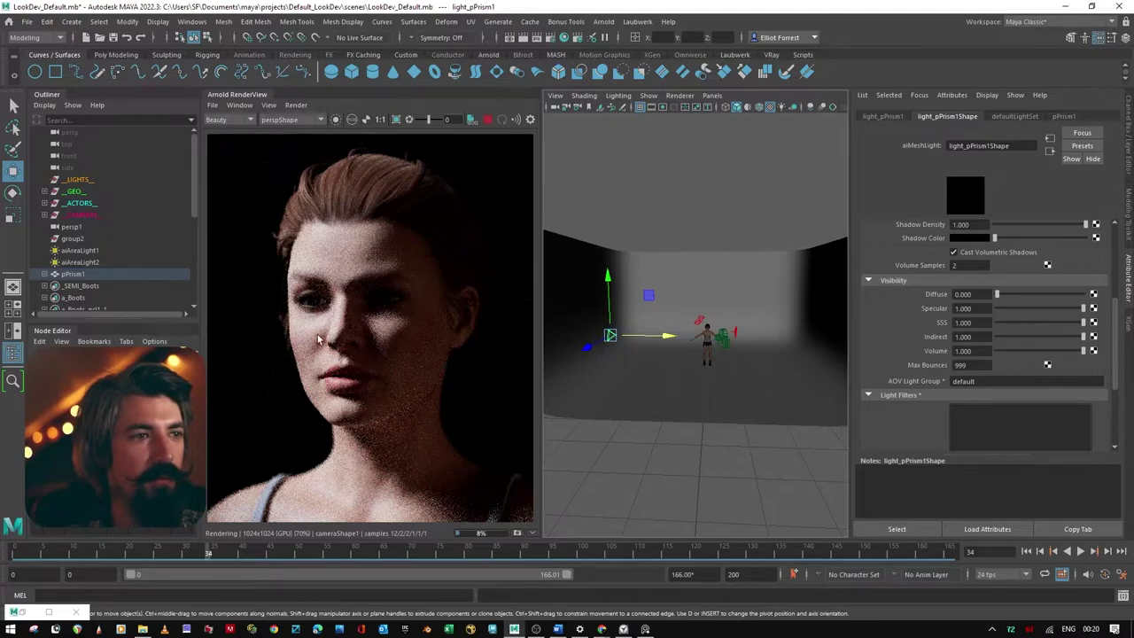
scroll(317, 334, up, 3)
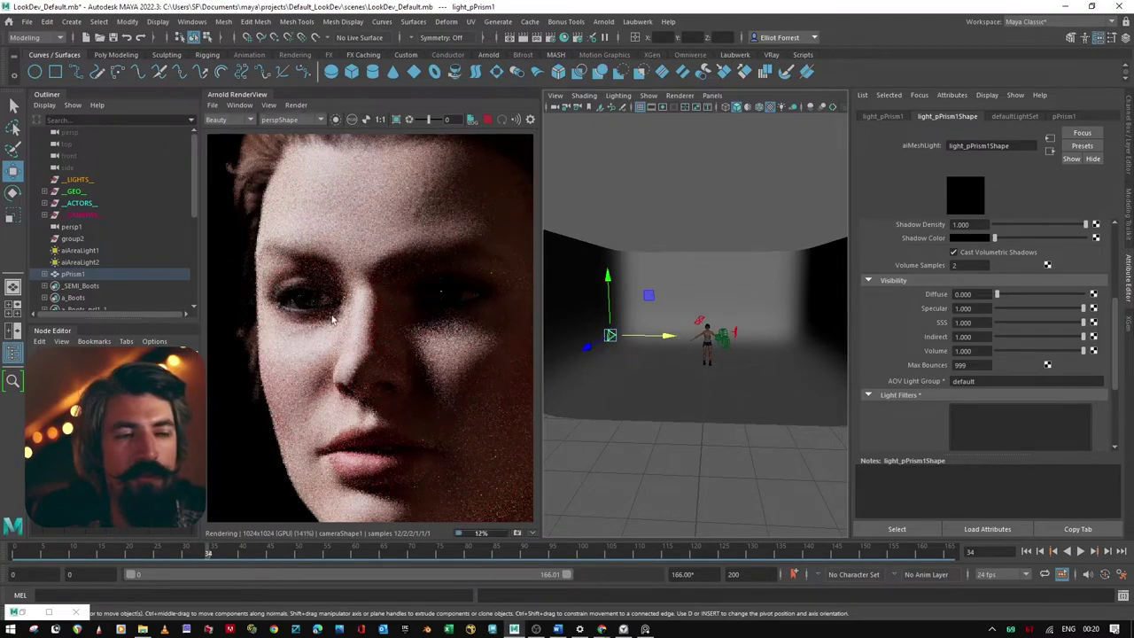
- Open the mesh light's Specular visibility value for editing and examine the highlights on the character's face in the render
double_click(962, 308)
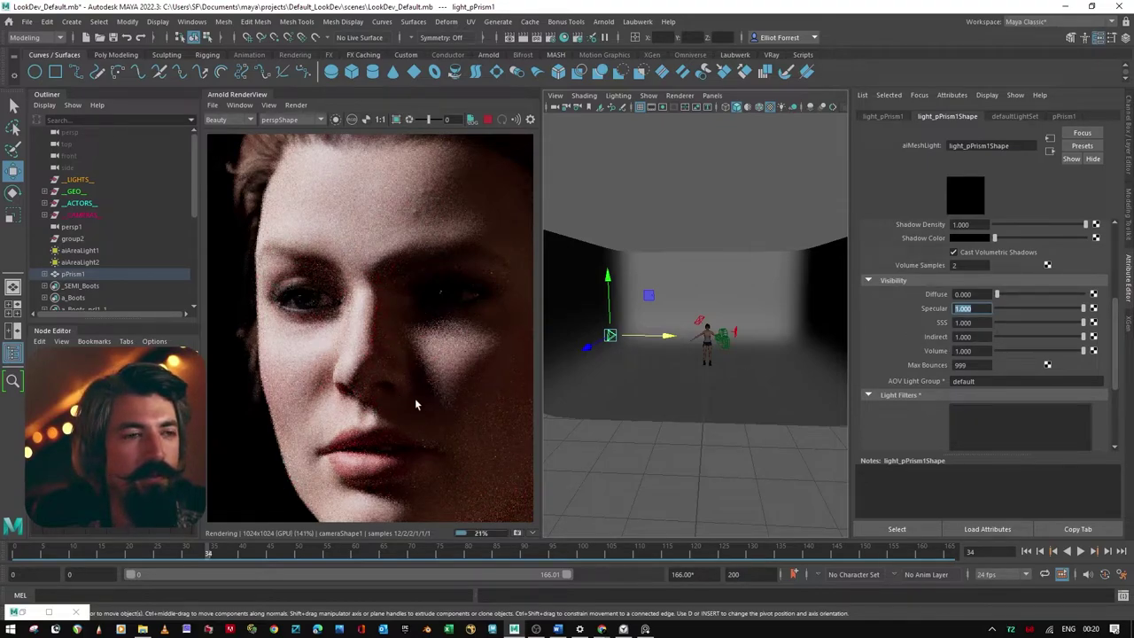
scroll(417, 400, down, 1)
scroll(463, 362, down, 1)
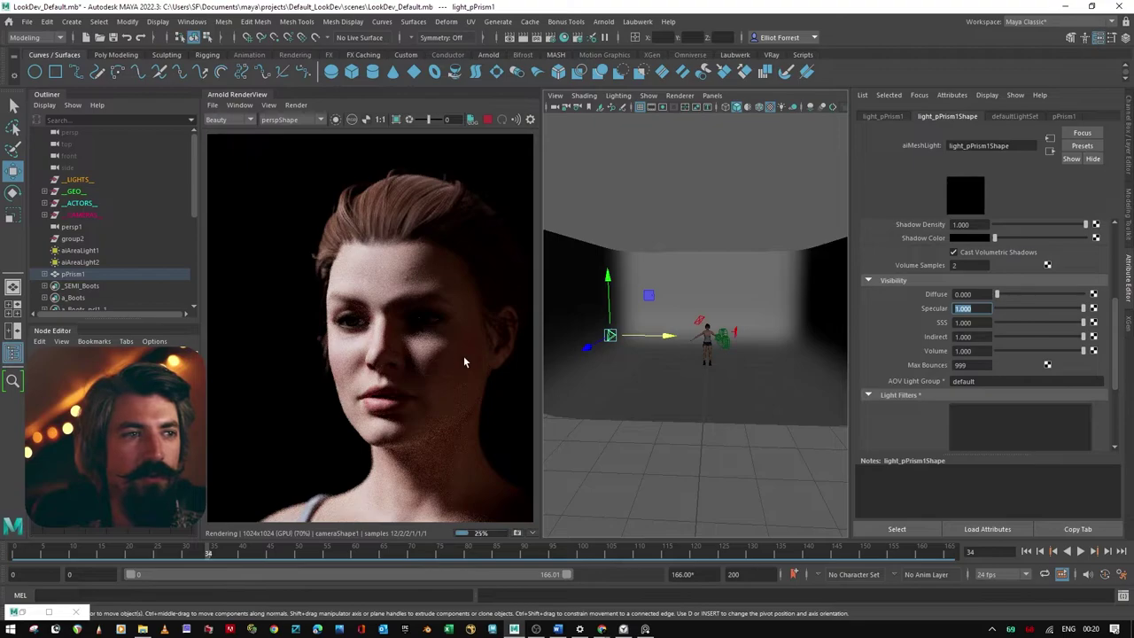
scroll(455, 380, up, 1)
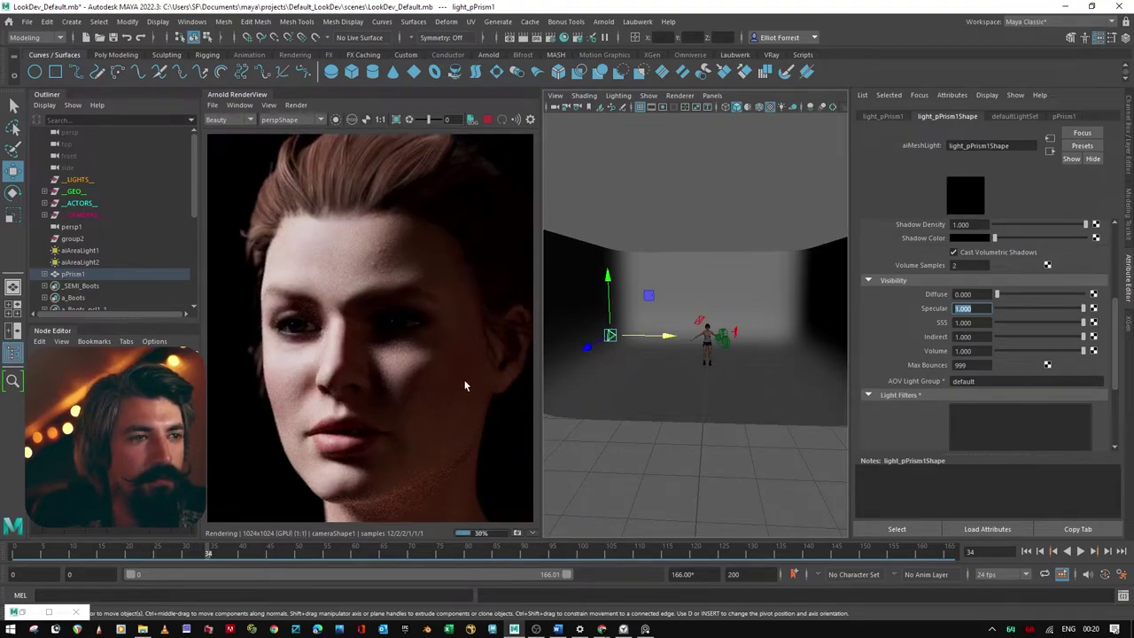
scroll(461, 386, down, 1)
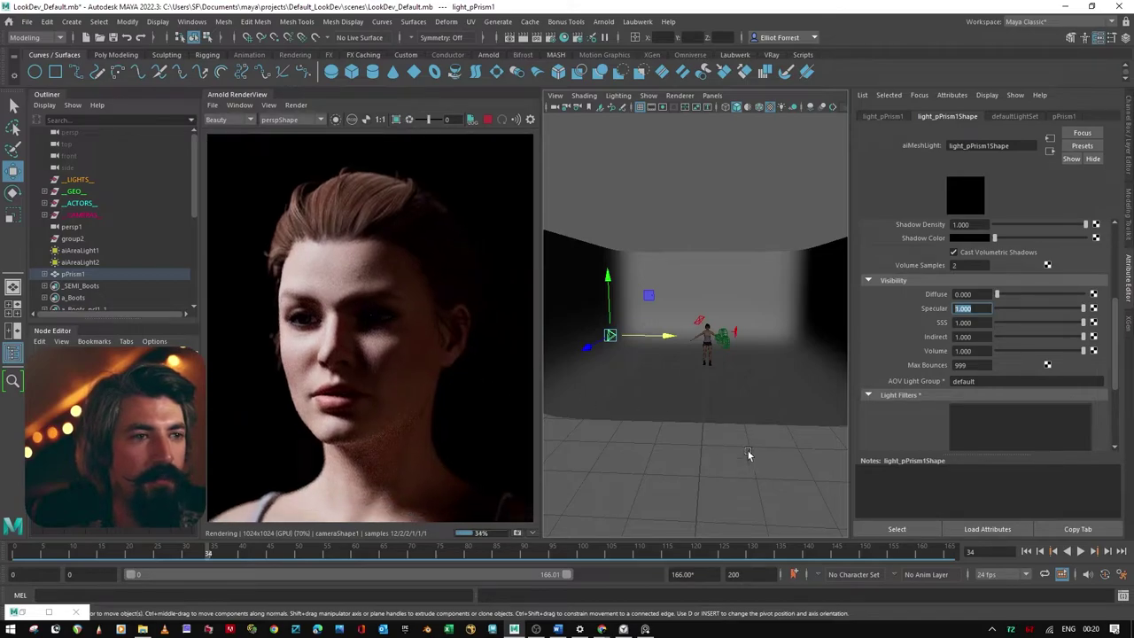
scroll(446, 350, up, 1)
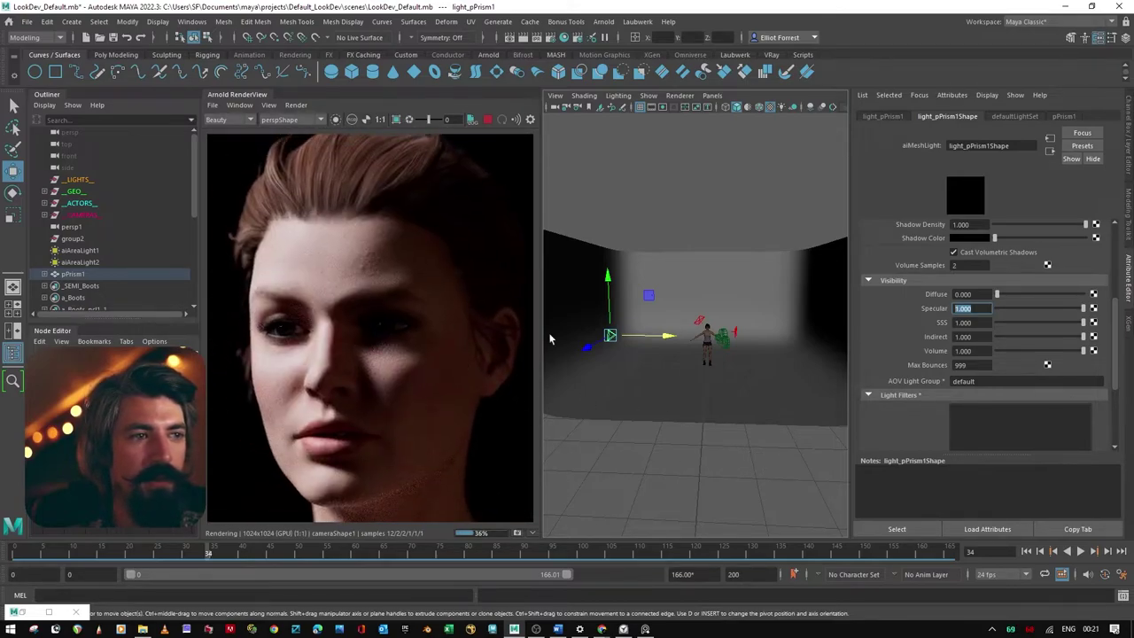